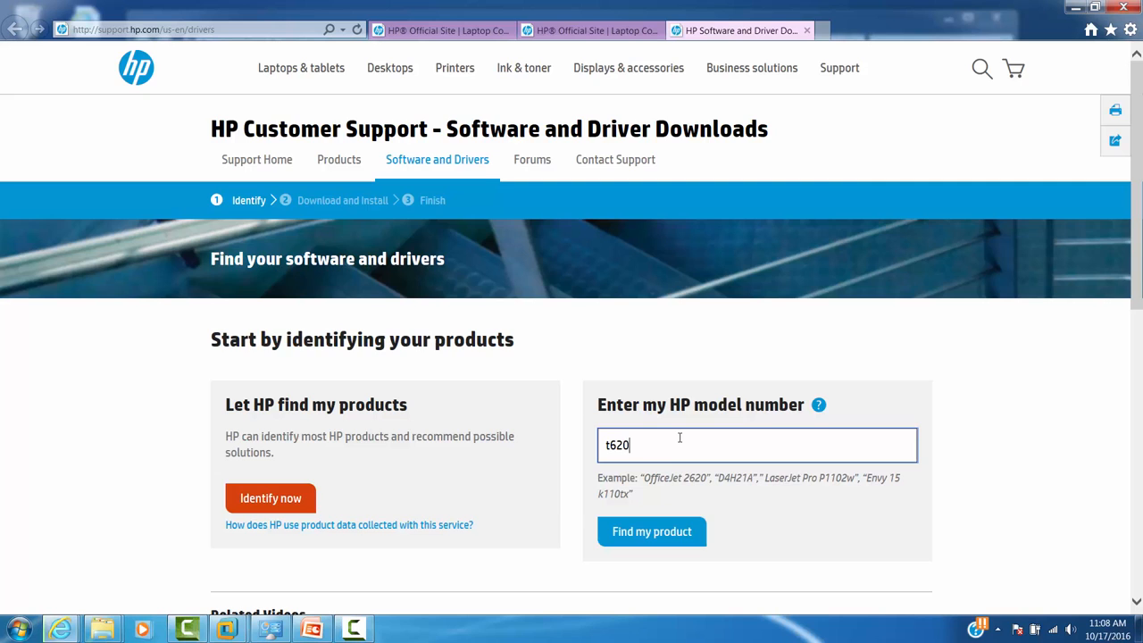
# - Search the driver downloads for model t620 and open the HP t620 Flexible Thin Client page from Desktops & Workstations
pyautogui.press('Return')
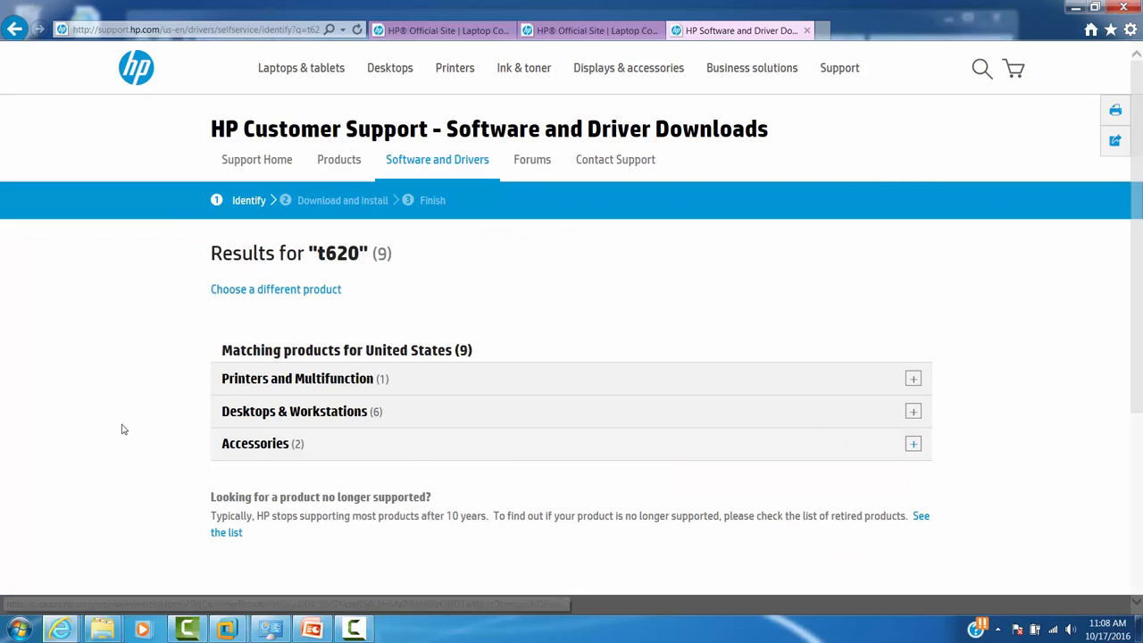
pyautogui.click(267, 414)
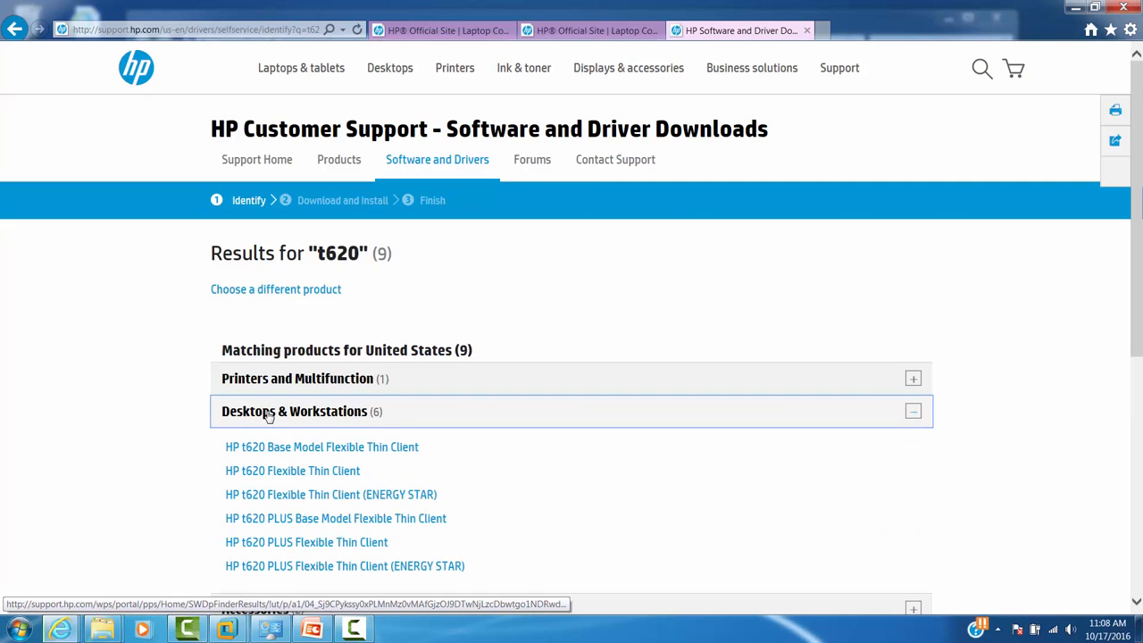
pyautogui.click(310, 451)
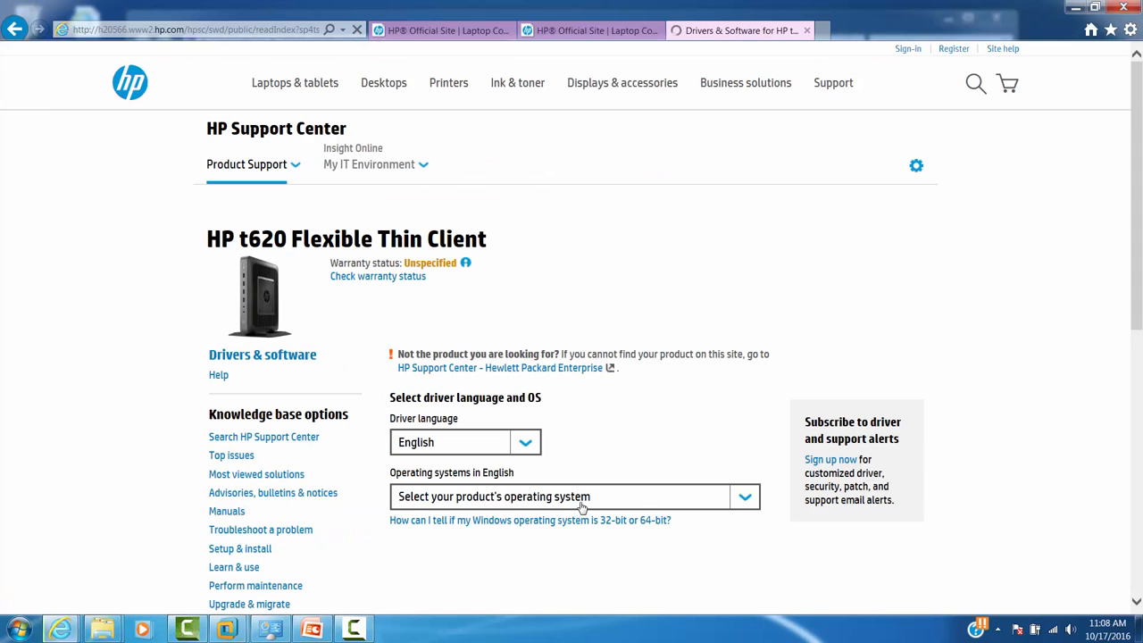
# - Choose Microsoft Windows 10 IoT (64-bit) as the operating system and expand the Utility - Tools downloads
pyautogui.click(585, 500)
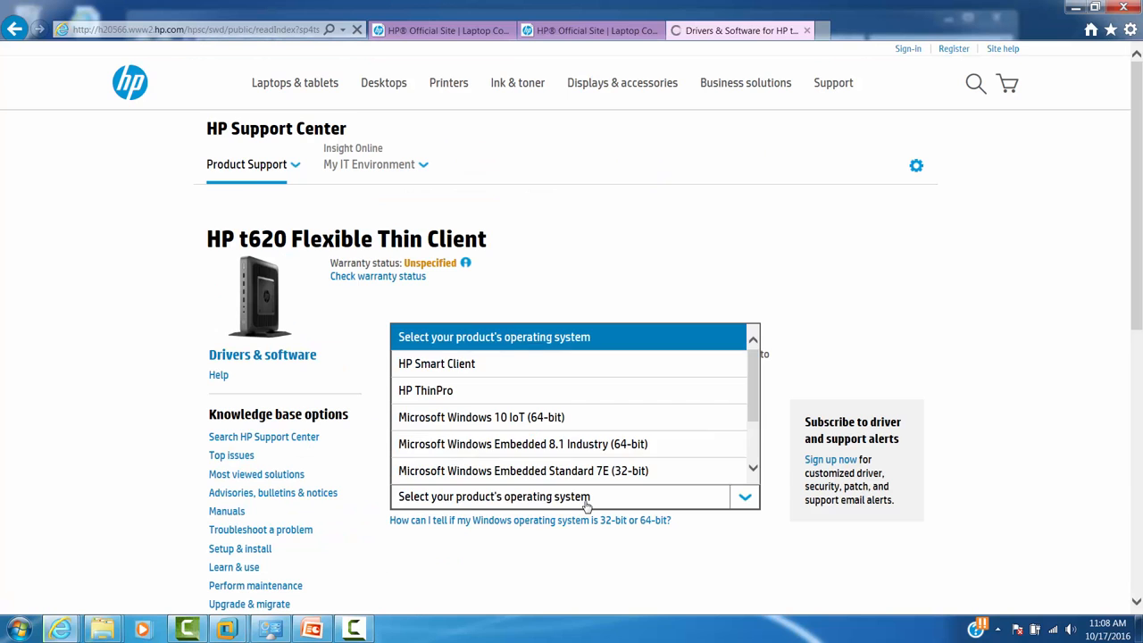
pyautogui.click(512, 418)
pyautogui.scroll(-10, 667, 374)
pyautogui.scroll(3, 667, 374)
pyautogui.scroll(1, 667, 375)
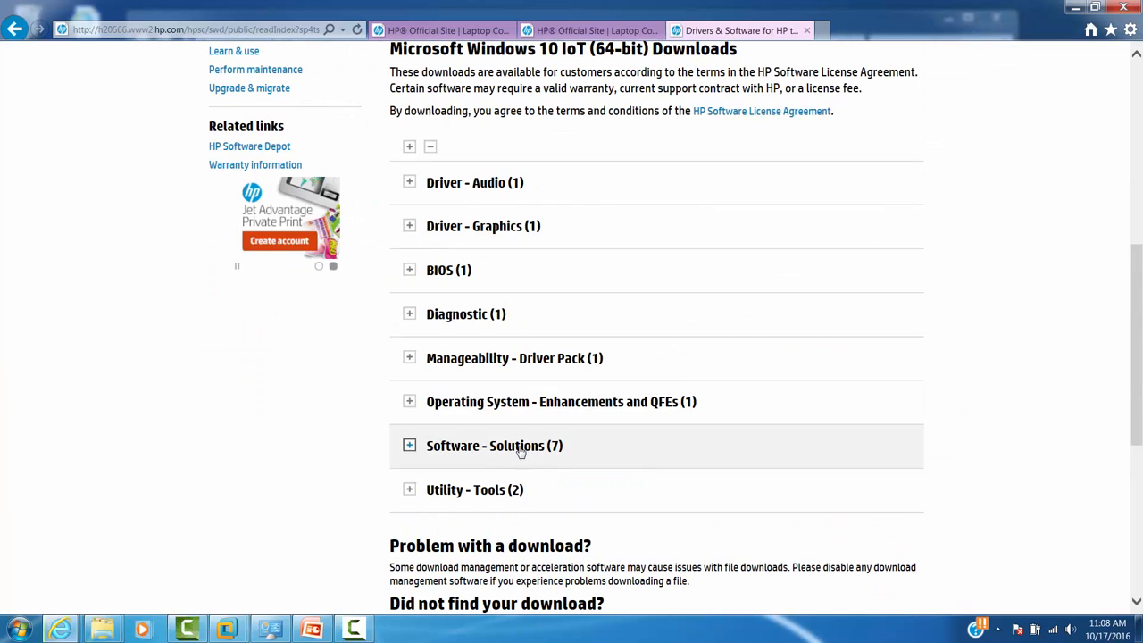
pyautogui.click(473, 496)
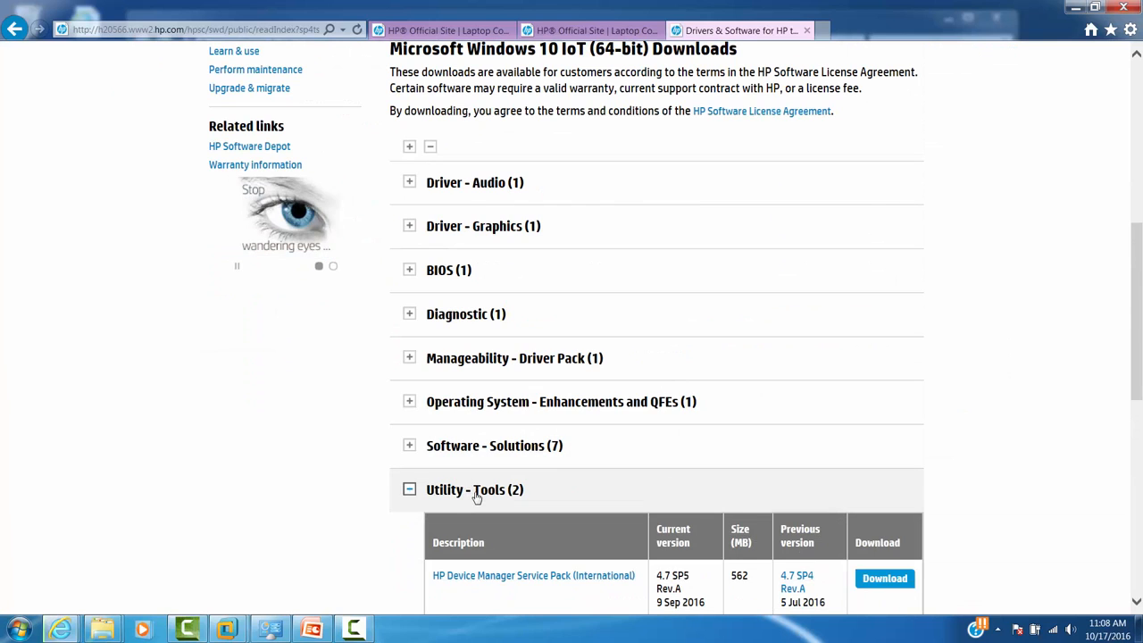
pyautogui.scroll(-4, 849, 457)
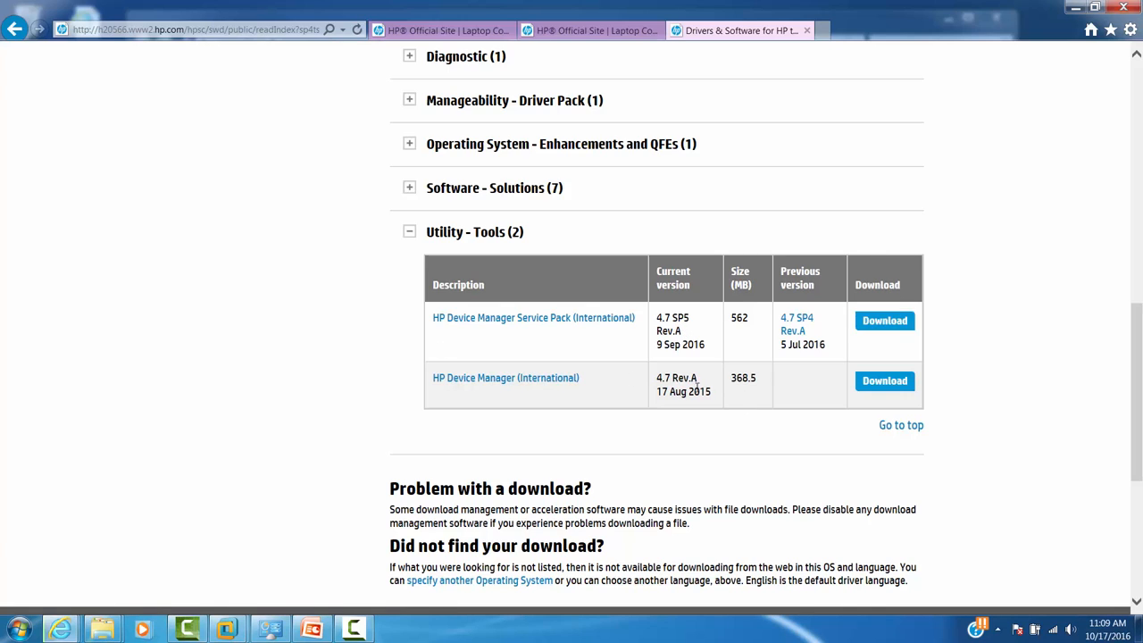
# - Download HP Device Manager (International) 4.7 Rev.A and save it to the Desktop as sp72473.exe
pyautogui.click(882, 386)
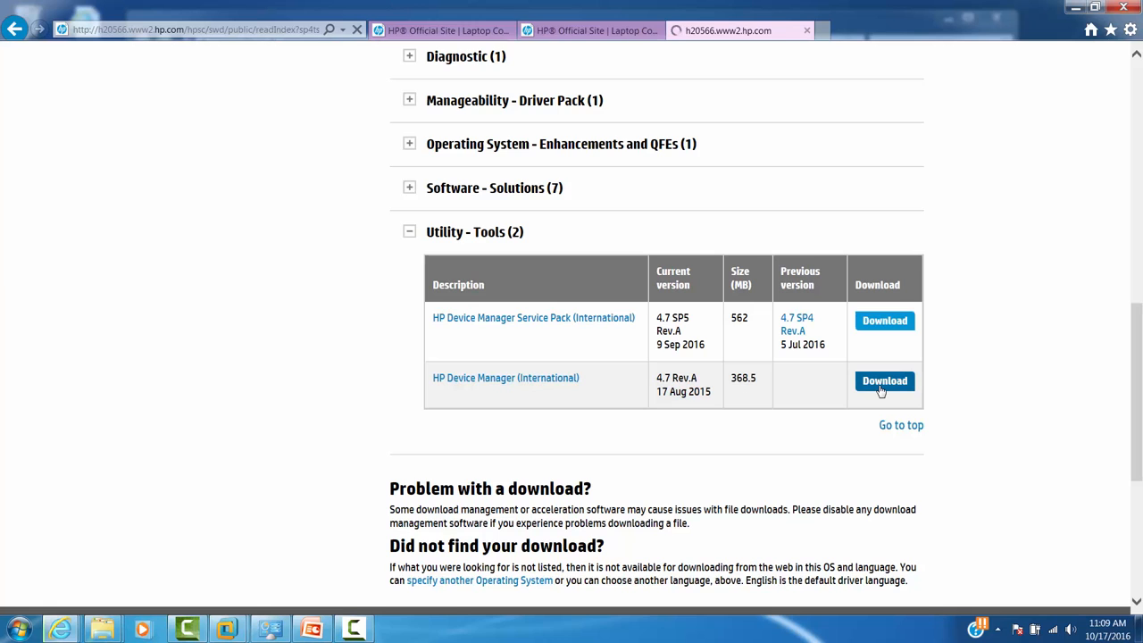
pyautogui.click(838, 599)
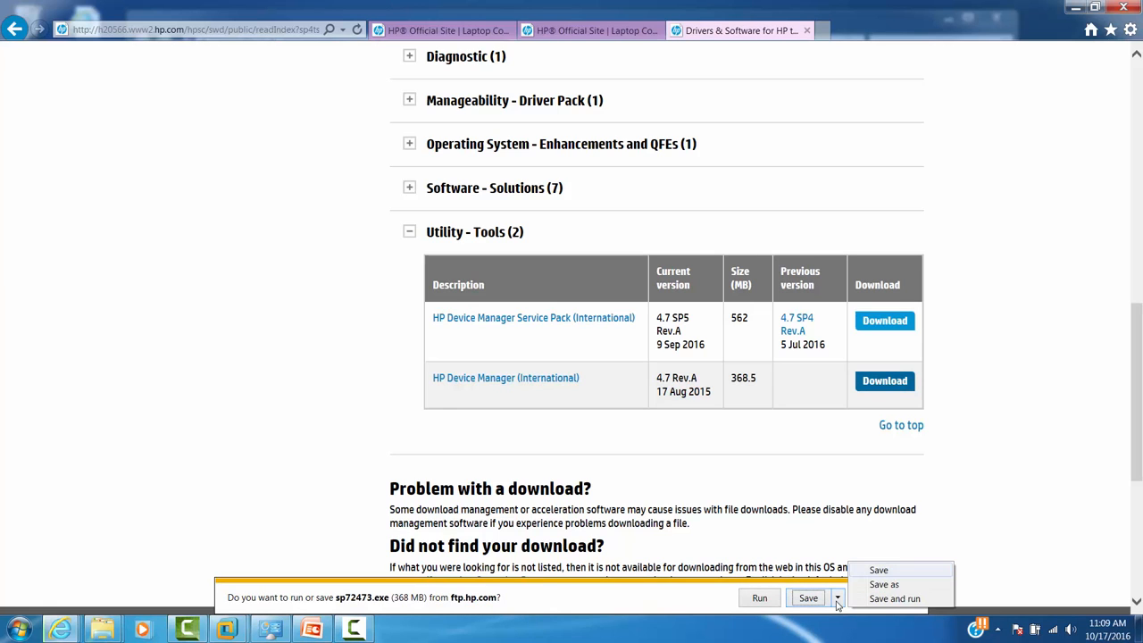
pyautogui.click(894, 585)
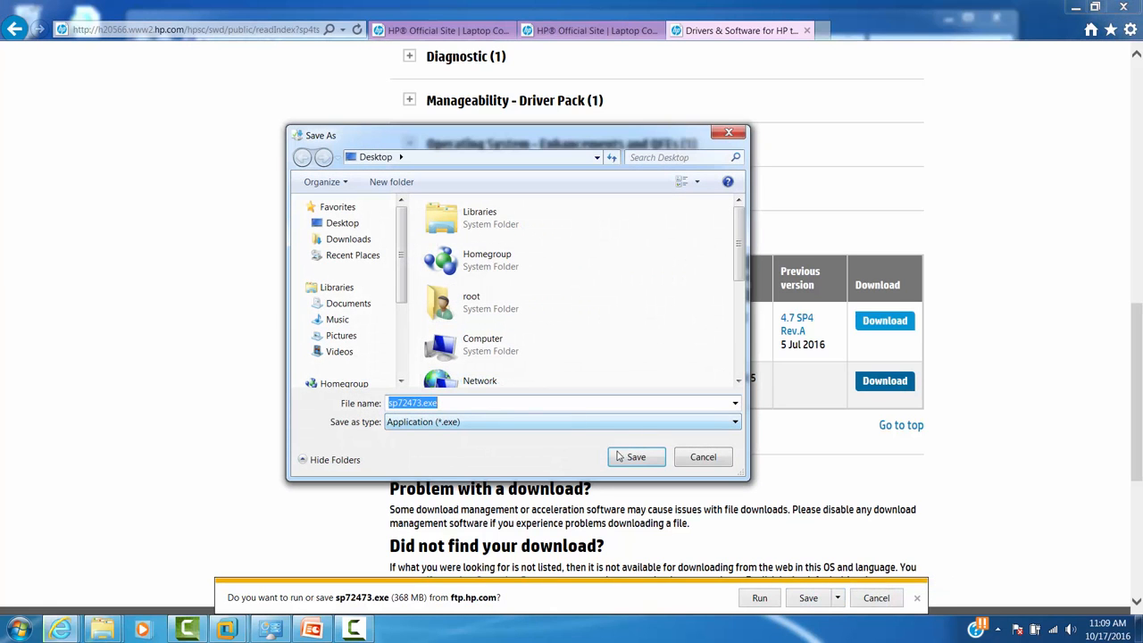
pyautogui.click(635, 457)
# - Download HP Device Manager Service Pack (International) 4.7 SP5 and save it to the Desktop as sp77494.exe
pyautogui.click(883, 326)
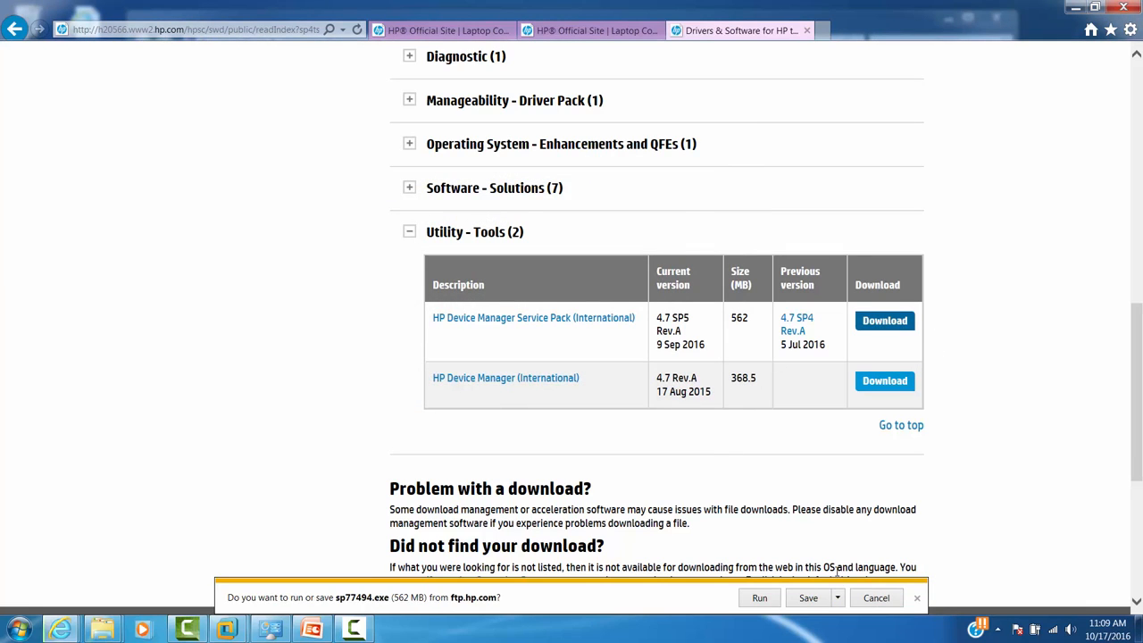
pyautogui.click(837, 598)
pyautogui.click(897, 589)
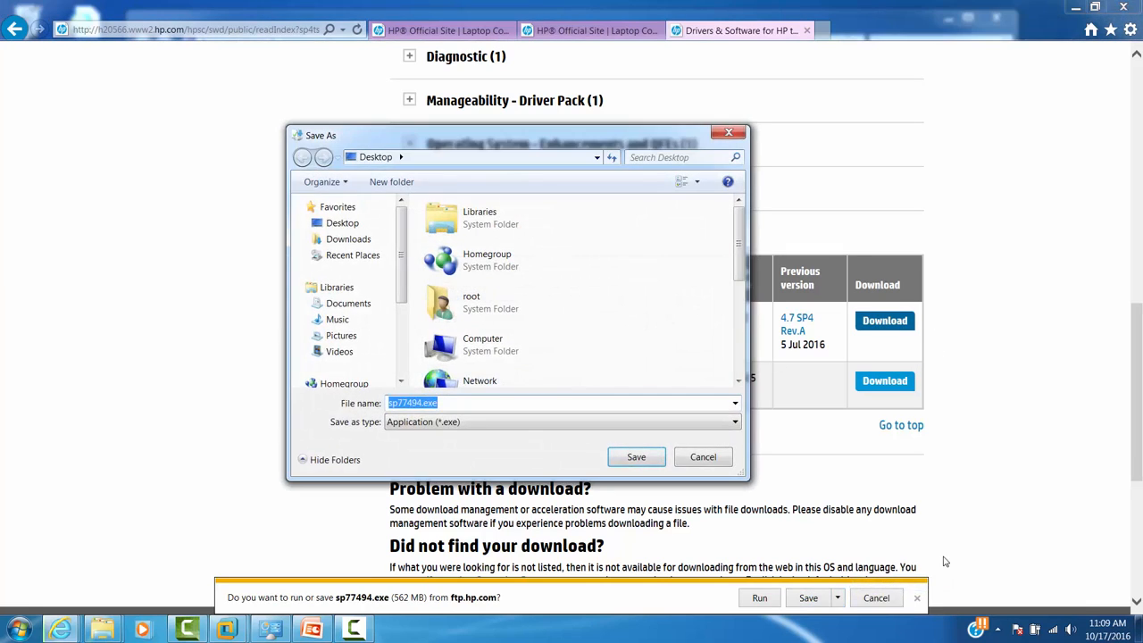
pyautogui.click(625, 457)
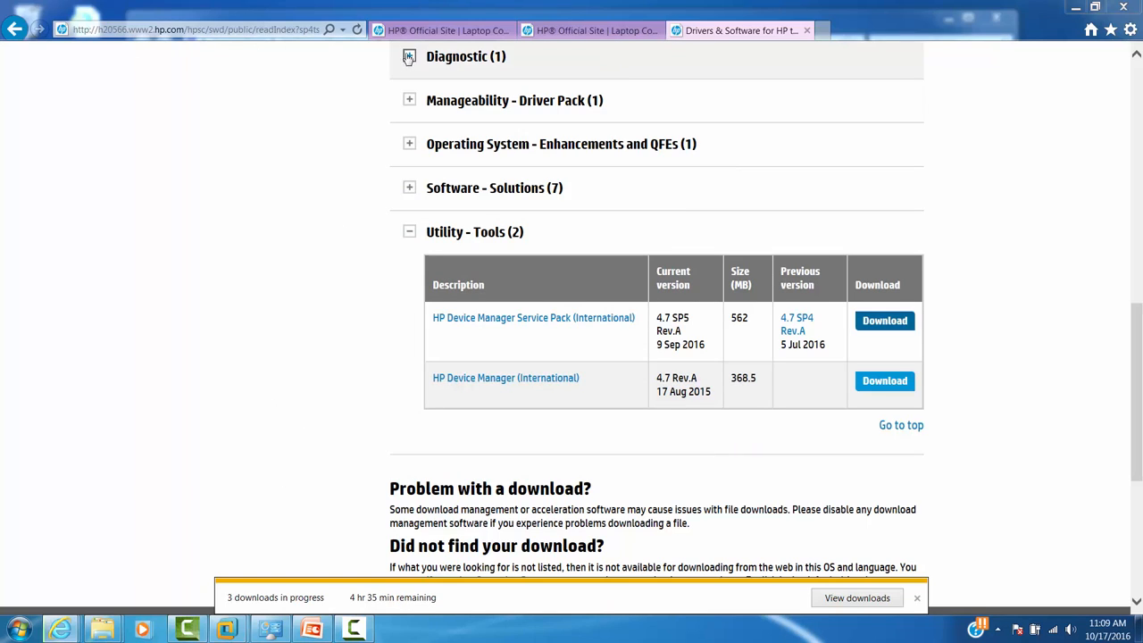
# - Go to ftp://ftp.hp.com/pub/hpdm and view the administrator guides in Documentation/AdminGuide/4.7
pyautogui.click(343, 30)
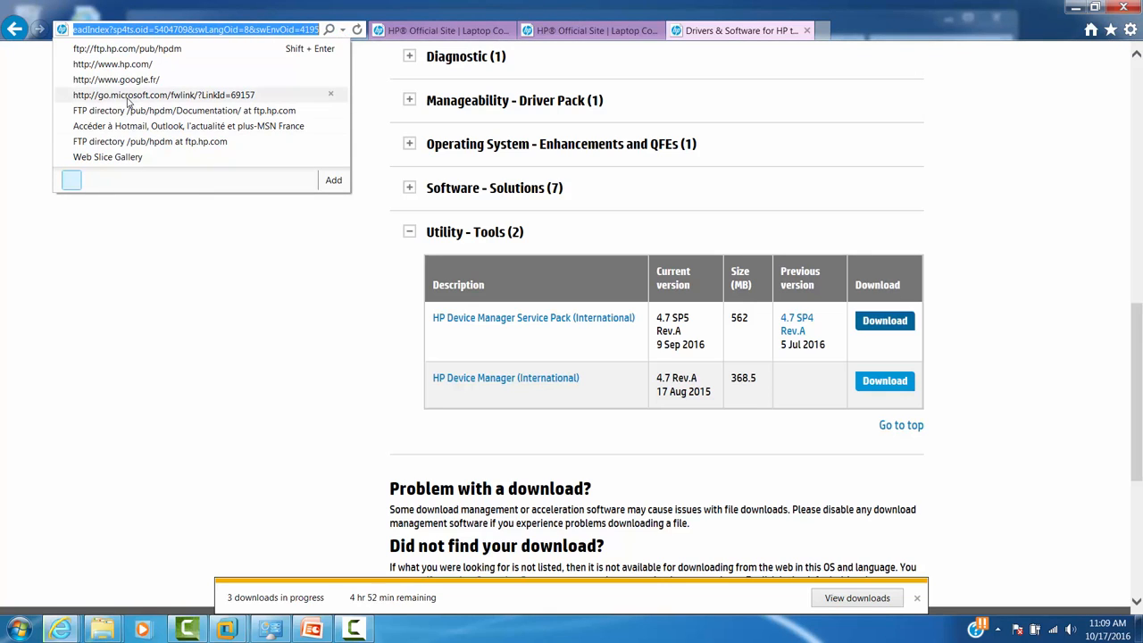
pyautogui.click(120, 50)
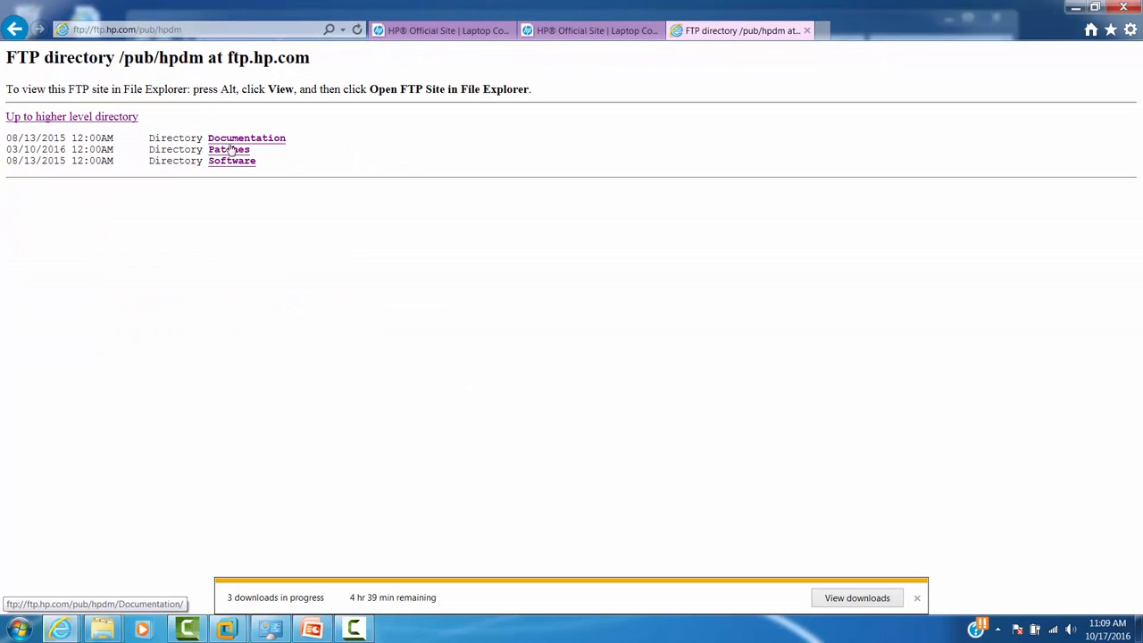
pyautogui.click(243, 141)
pyautogui.click(243, 140)
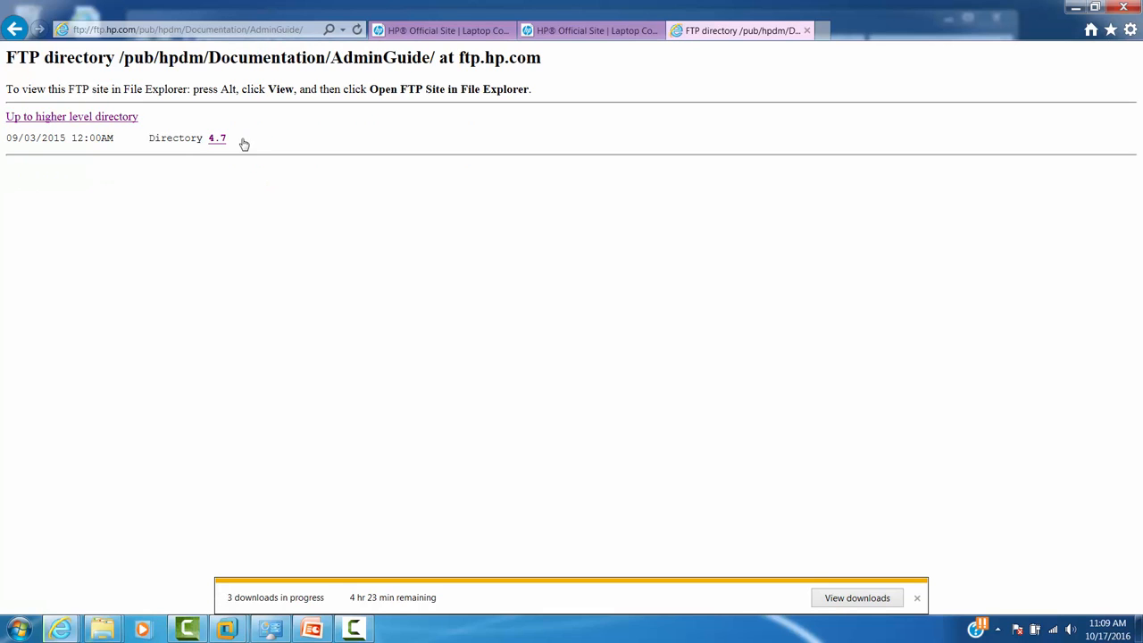
pyautogui.click(214, 140)
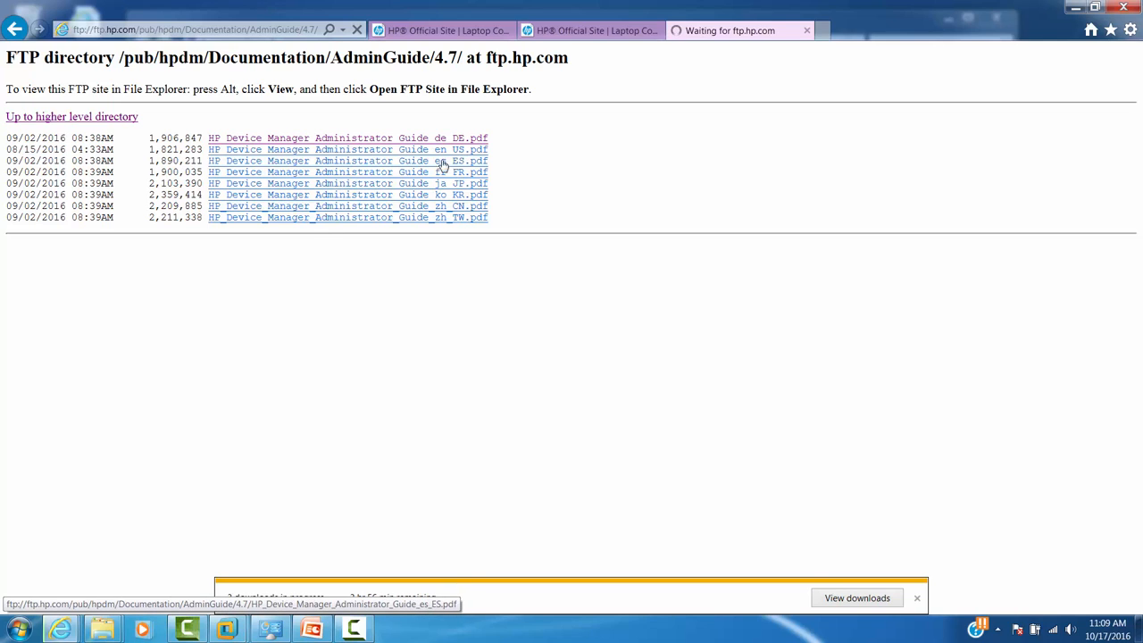
pyautogui.click(126, 121)
pyautogui.click(215, 140)
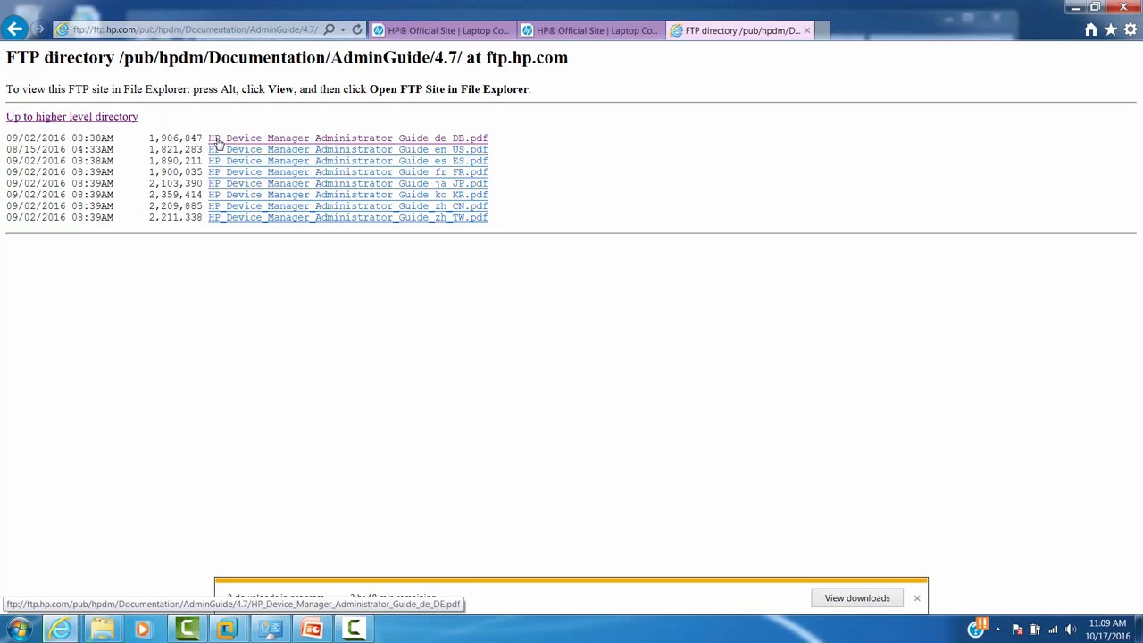
# - Return to the FTP Documentation directory and open the 4.7 folder of WhitePapers
pyautogui.click(108, 122)
pyautogui.click(109, 120)
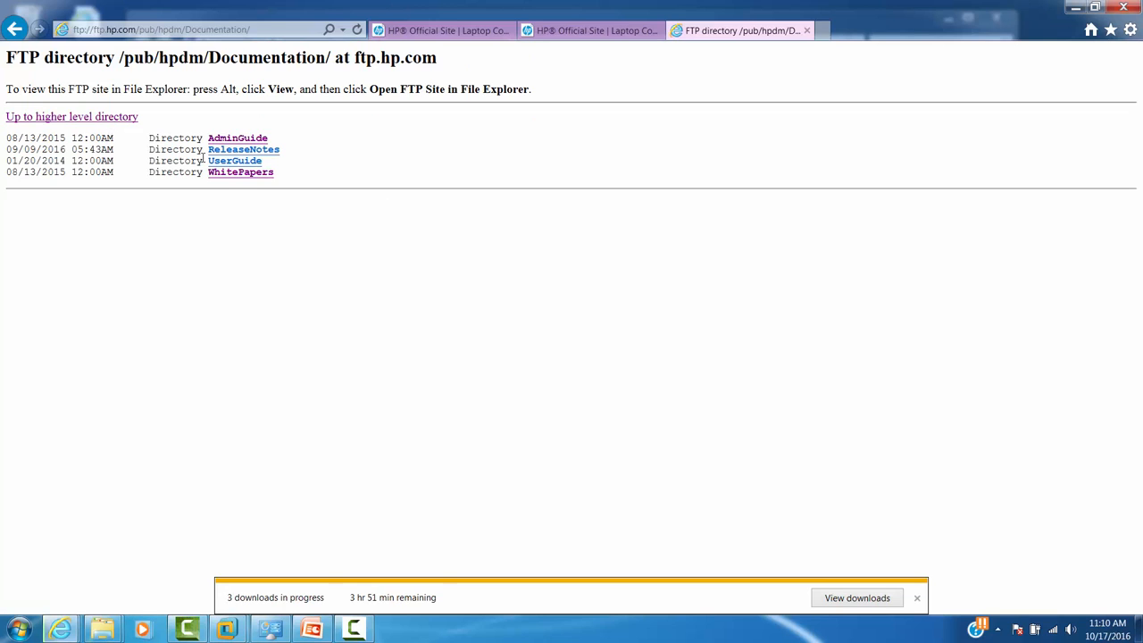
pyautogui.click(225, 178)
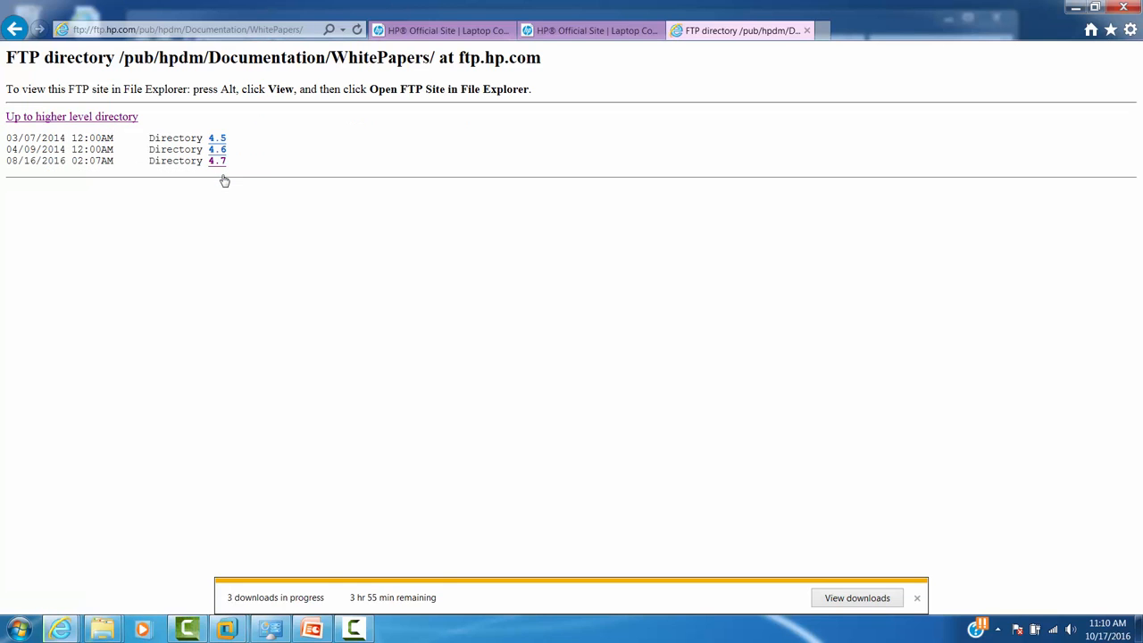
pyautogui.click(218, 164)
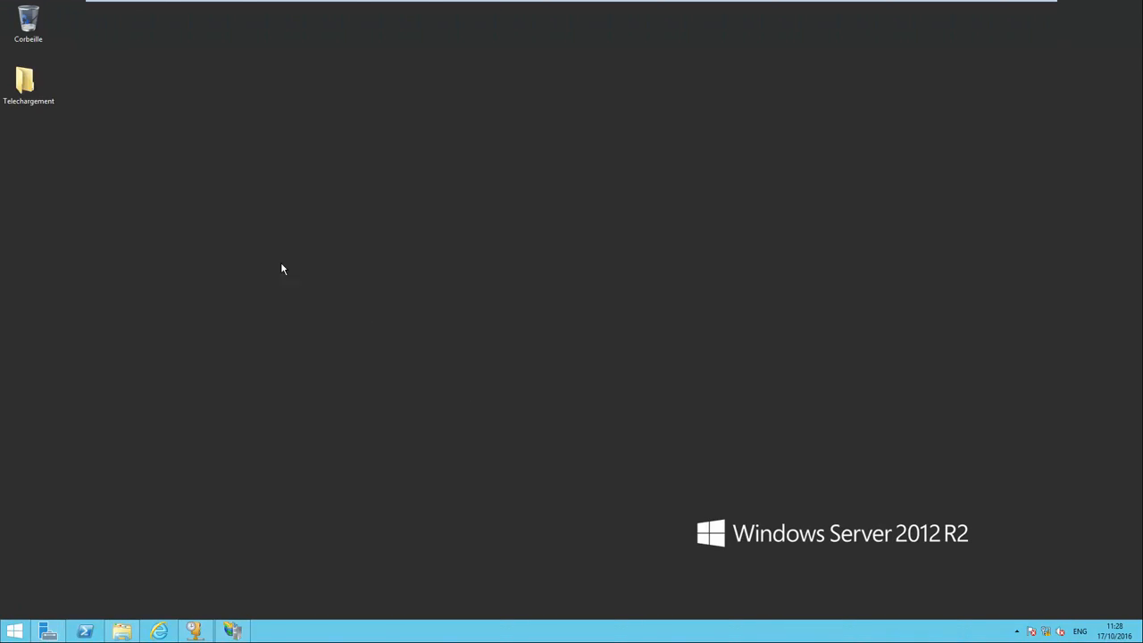
# - On the Windows Server desktop, run sp72473 from the Telechargement folder, accept the license and extract HP Device Manager to C:\SWSetup\SP72473_HPDM47
pyautogui.click(28, 86)
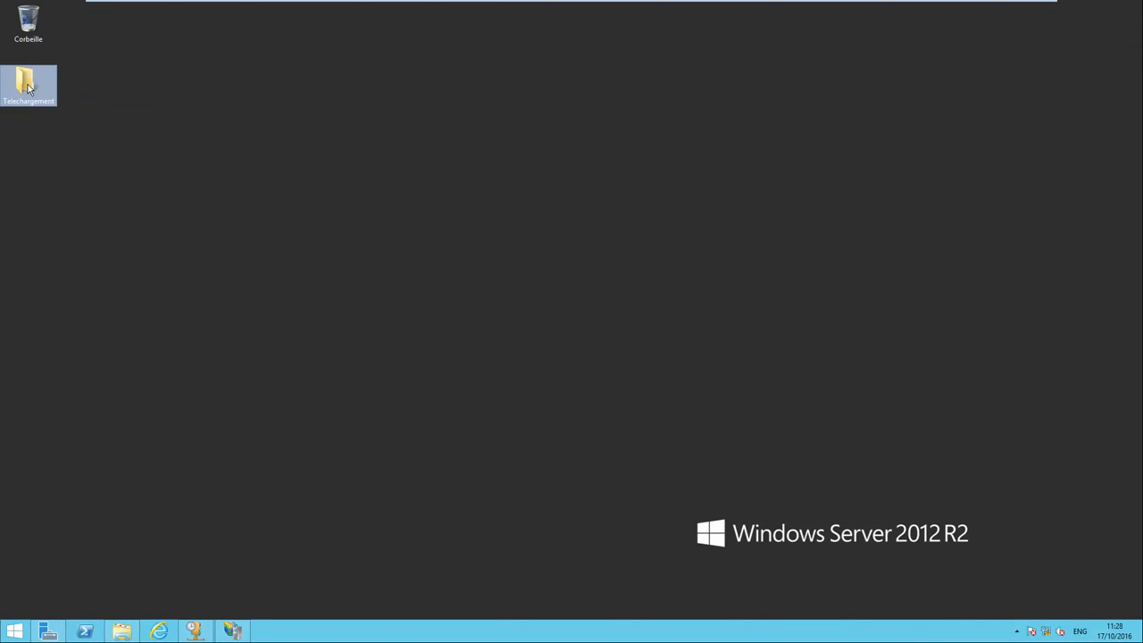
pyautogui.doubleClick(28, 85)
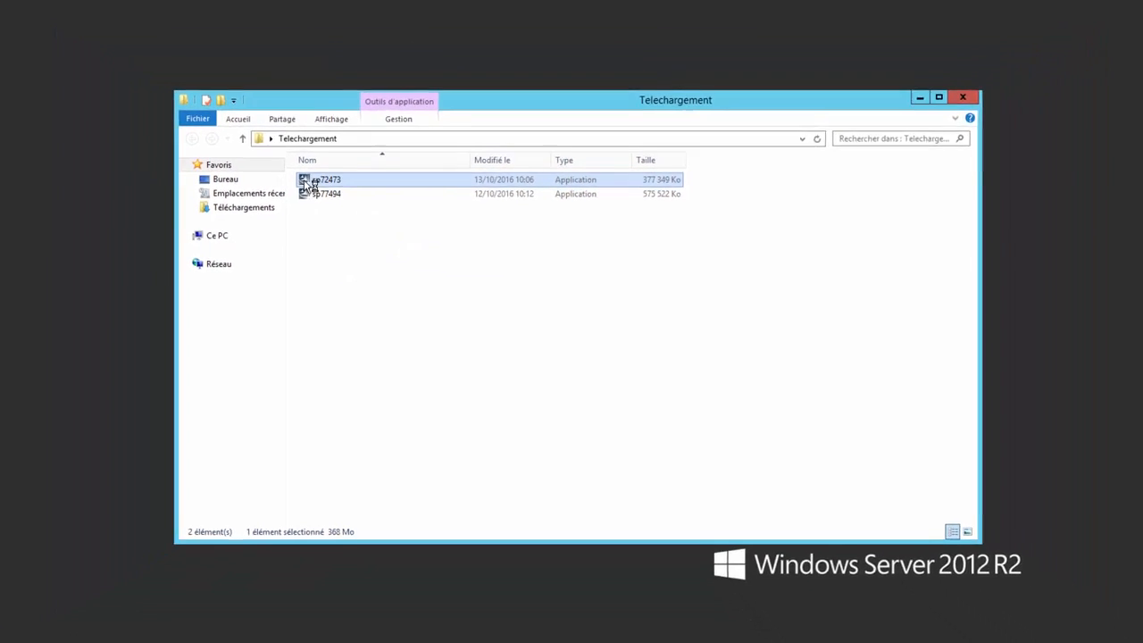
pyautogui.doubleClick(302, 182)
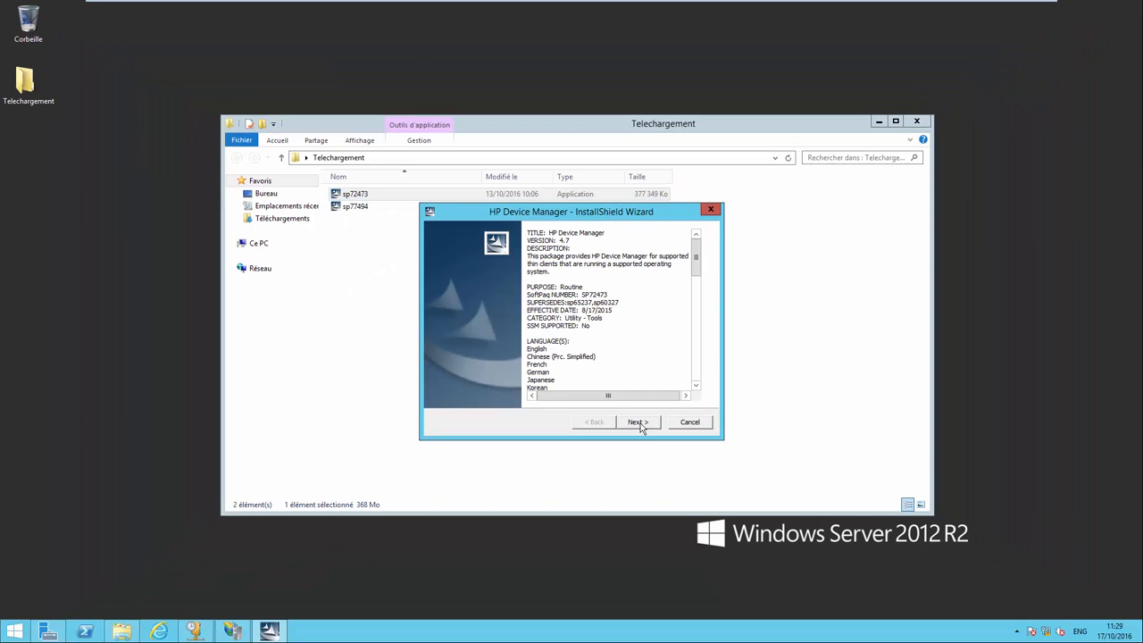
pyautogui.click(638, 423)
pyautogui.click(530, 384)
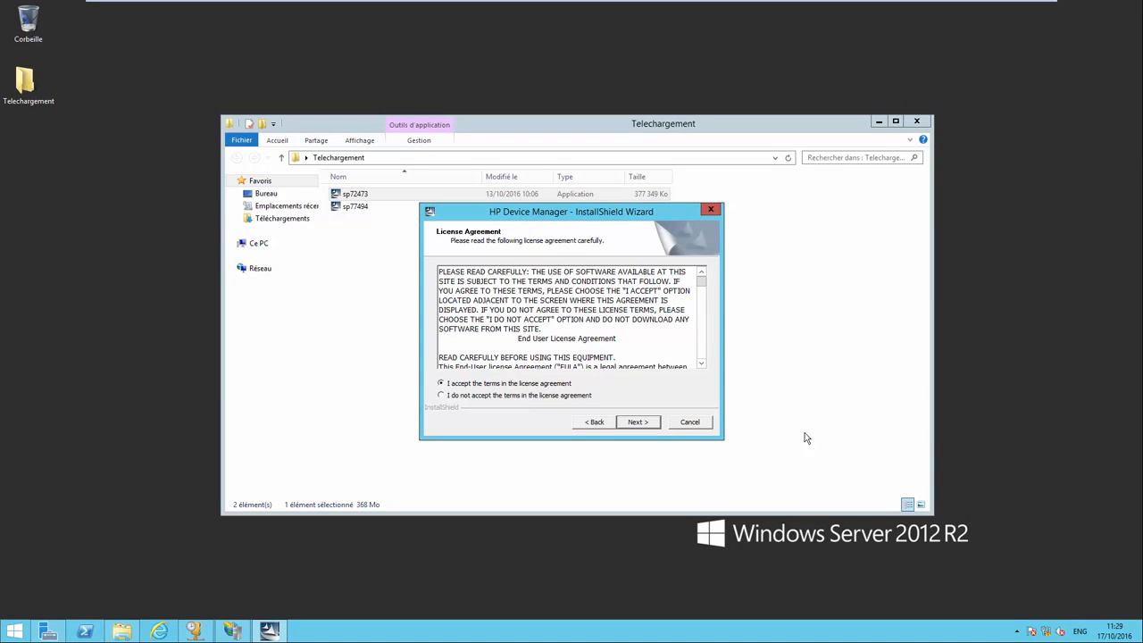
pyautogui.click(635, 425)
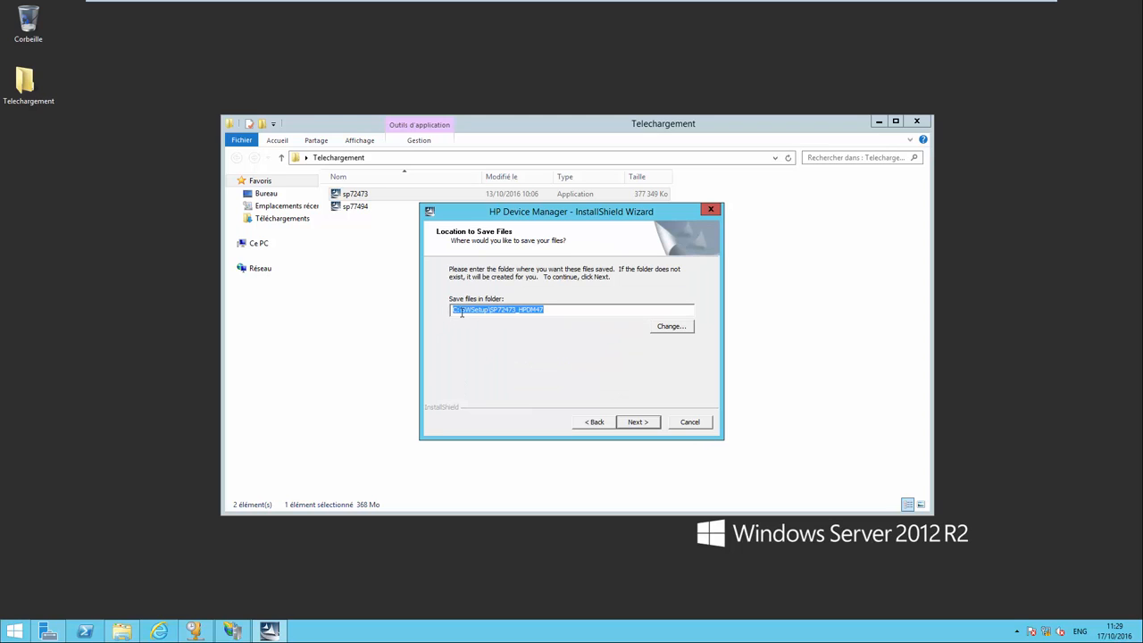
pyautogui.click(637, 422)
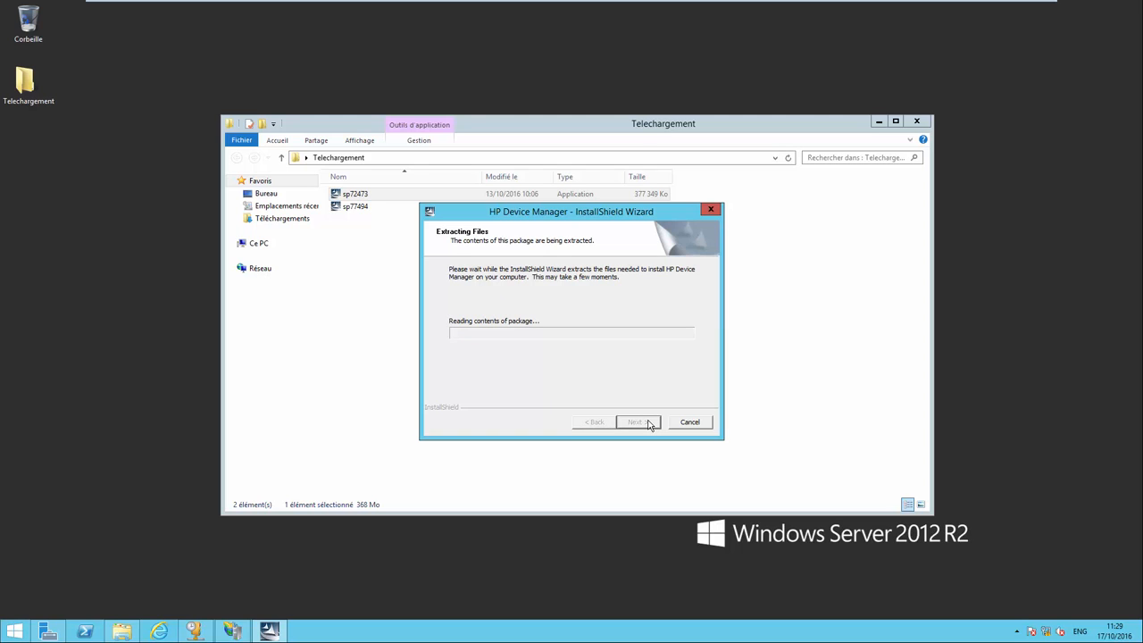
pyautogui.click(639, 423)
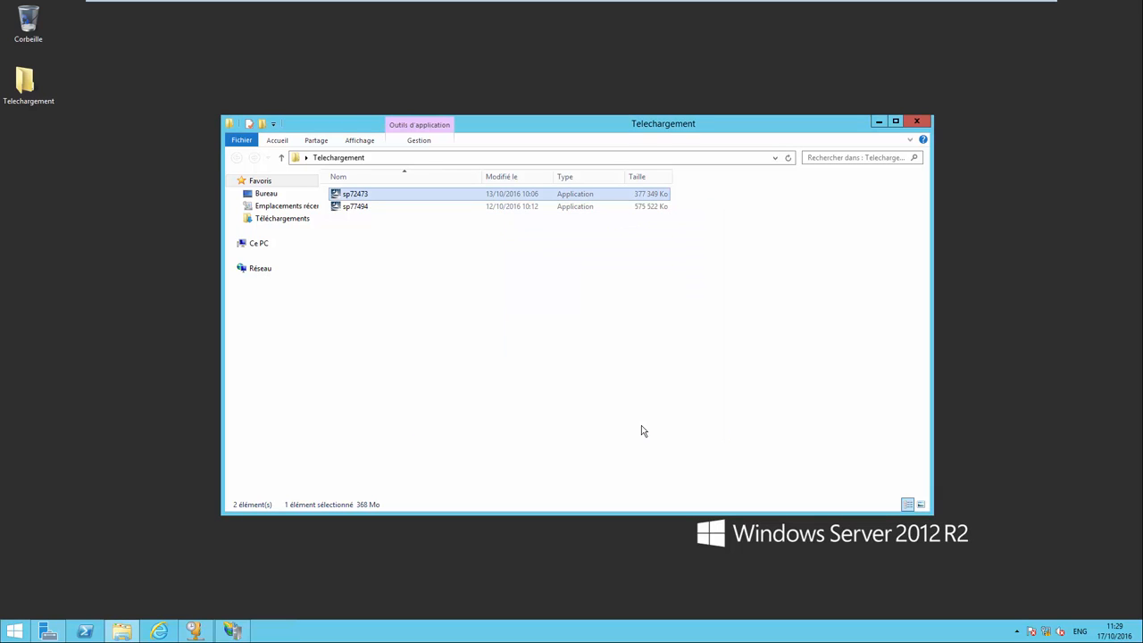
# - Run sp77494, accept the license and extract the HP Device Manager Service Pack to C:\SWSetup\SP77494_HPDM47SP5
pyautogui.doubleClick(353, 207)
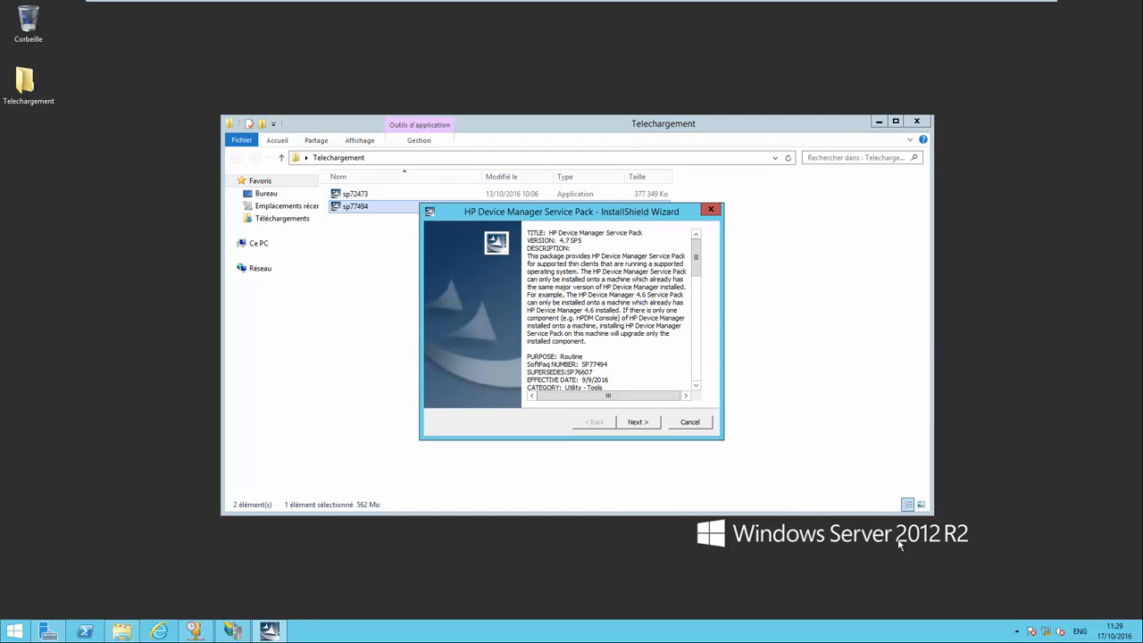
pyautogui.click(621, 427)
pyautogui.click(495, 384)
pyautogui.click(635, 424)
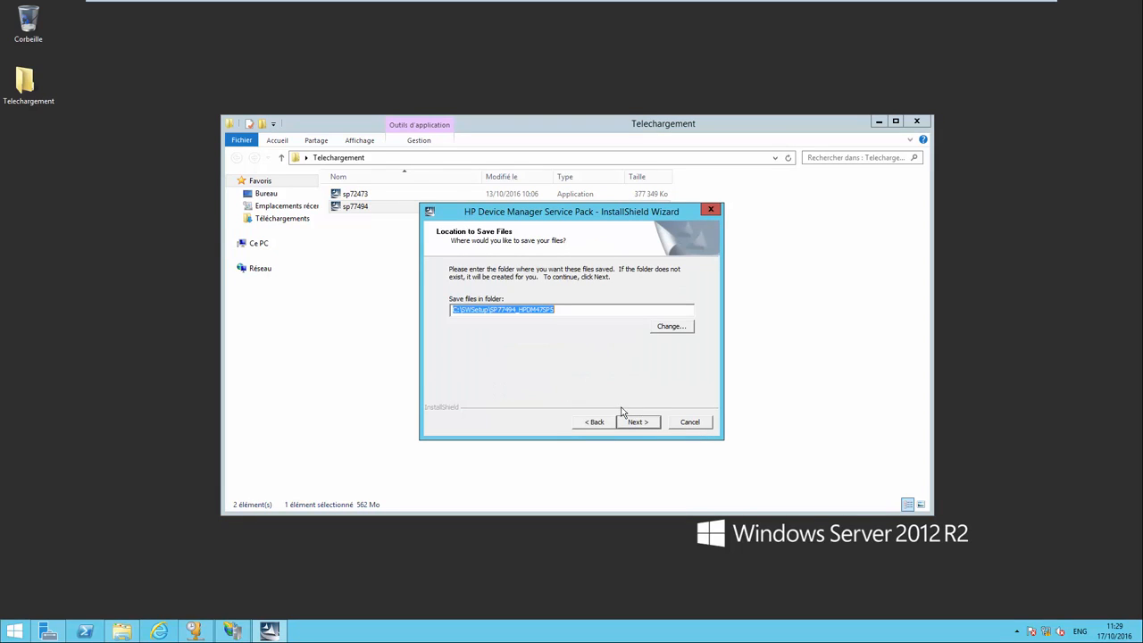
pyautogui.click(636, 424)
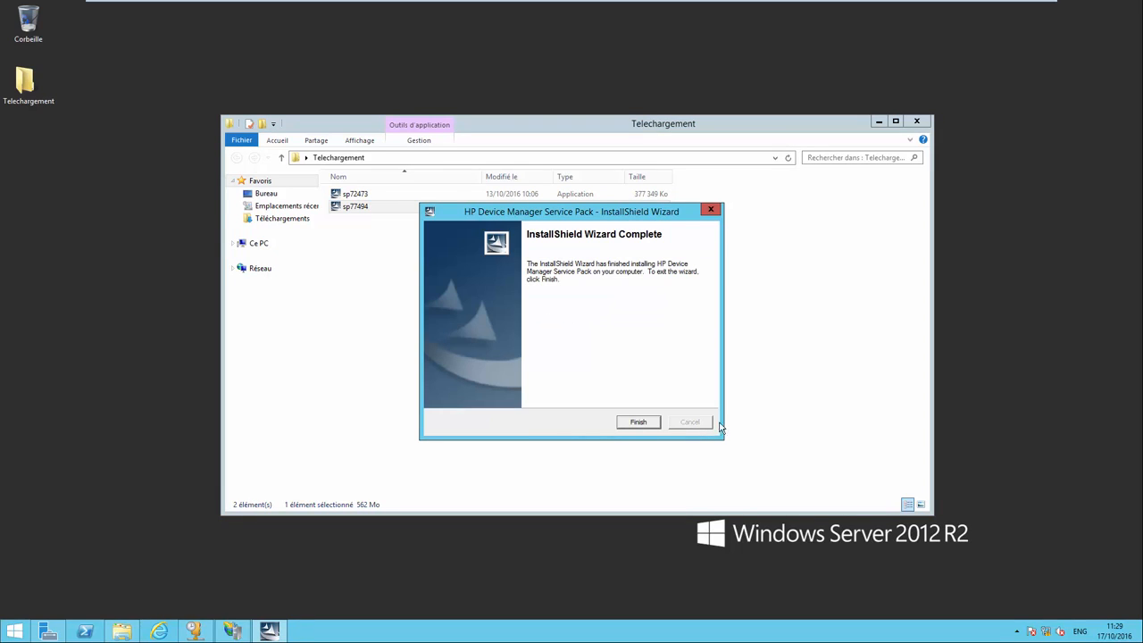
pyautogui.click(627, 426)
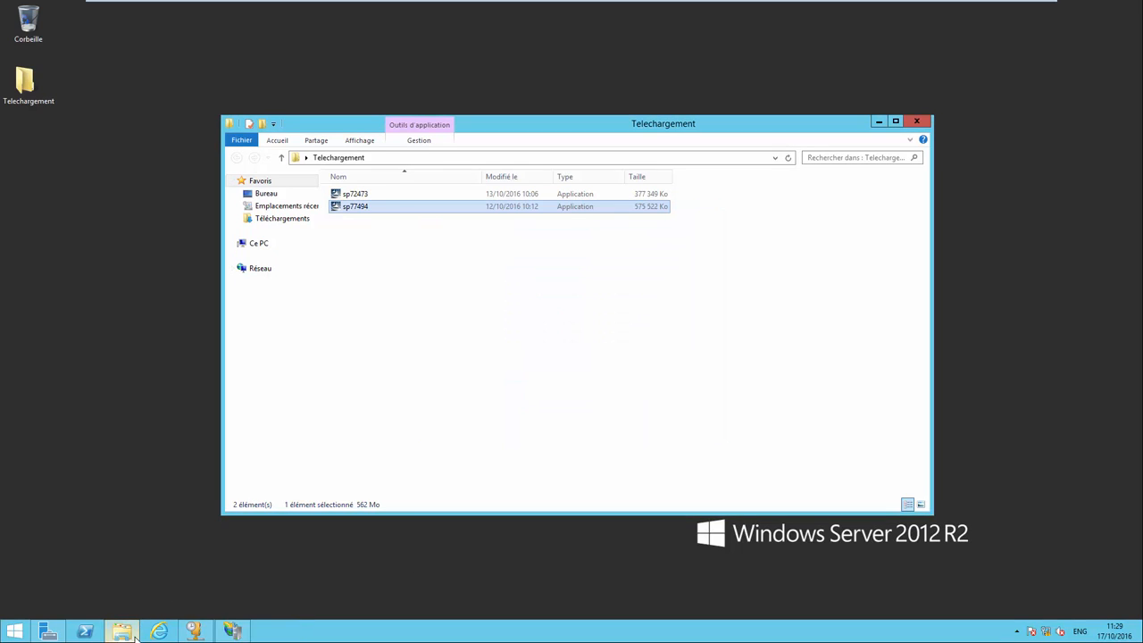
# - Open the SWSetup folder on the local C: drive in File Explorer
pyautogui.click(135, 636)
pyautogui.click(127, 636)
pyautogui.click(259, 245)
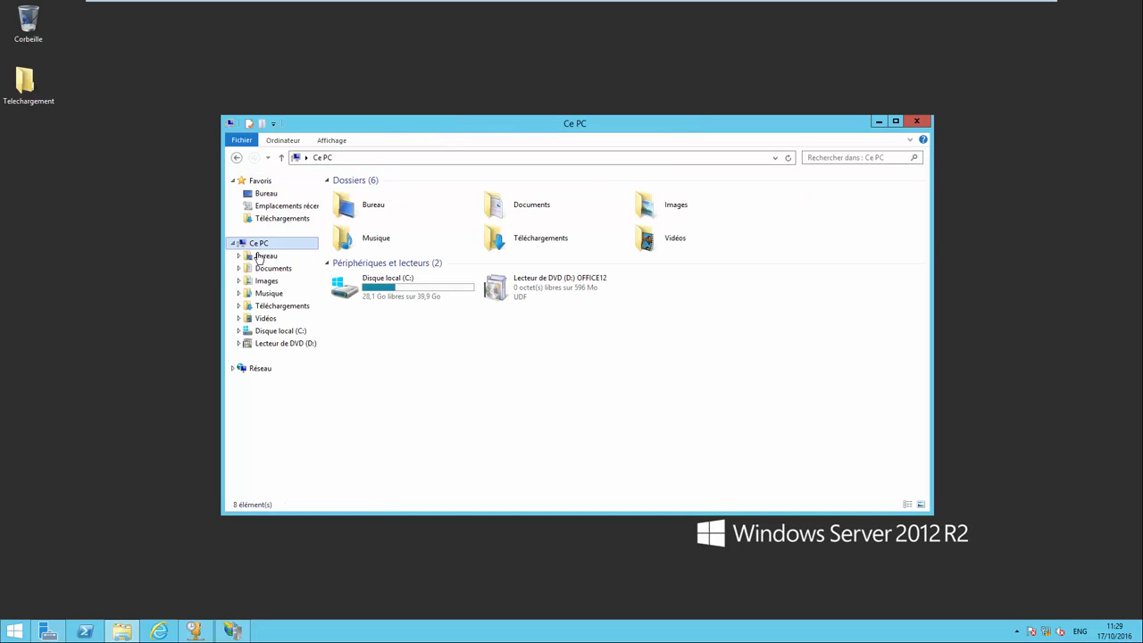
pyautogui.doubleClick(353, 292)
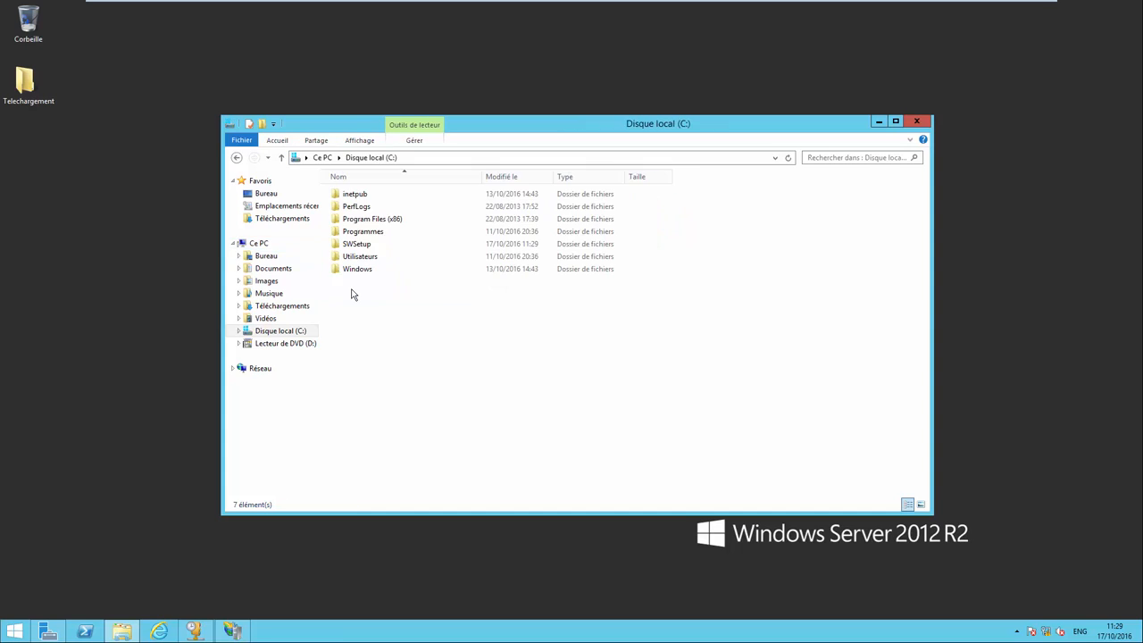
pyautogui.doubleClick(355, 244)
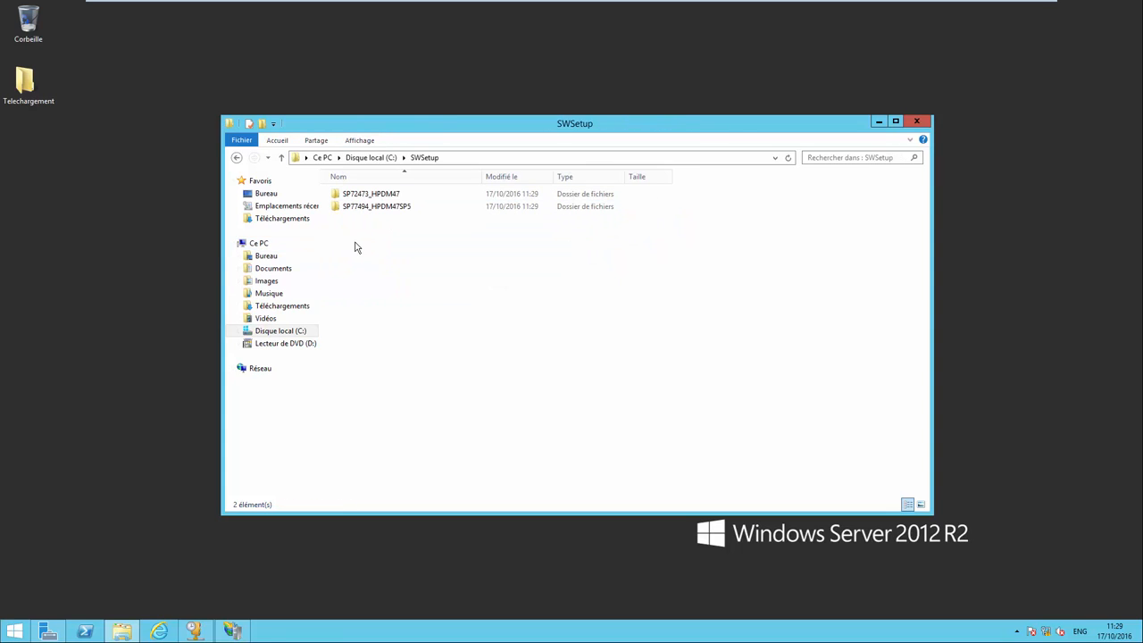
# - Run HP_Device_Manager-4.7 from the SP72473_HPDM47 folder, accept the license agreement and acknowledge the system requirements
pyautogui.doubleClick(387, 198)
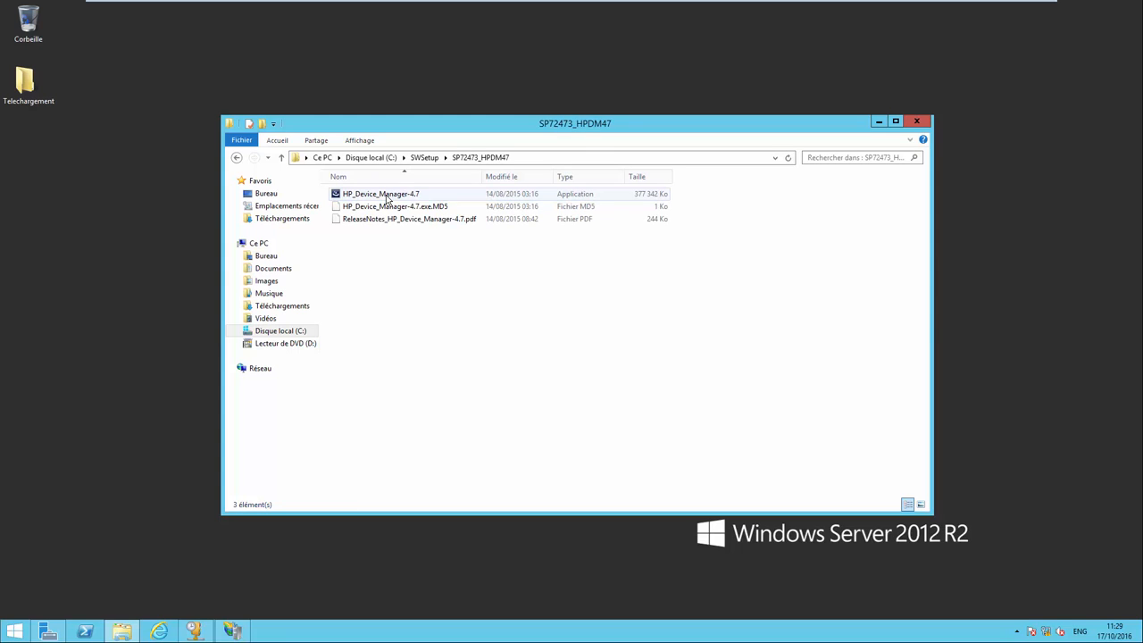
pyautogui.doubleClick(392, 196)
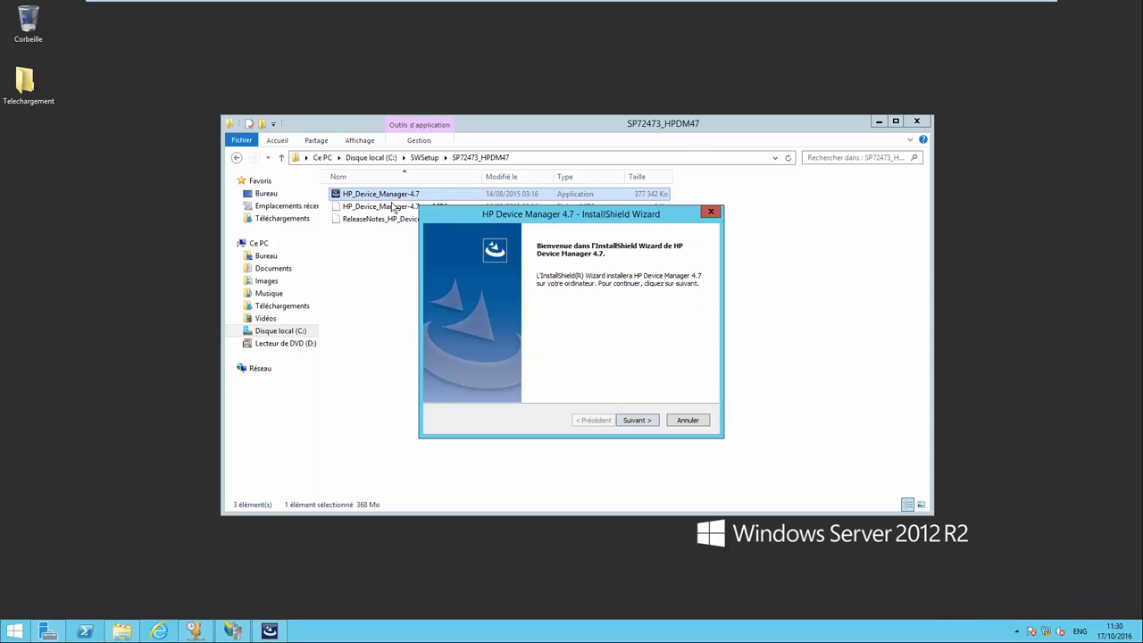
pyautogui.click(639, 420)
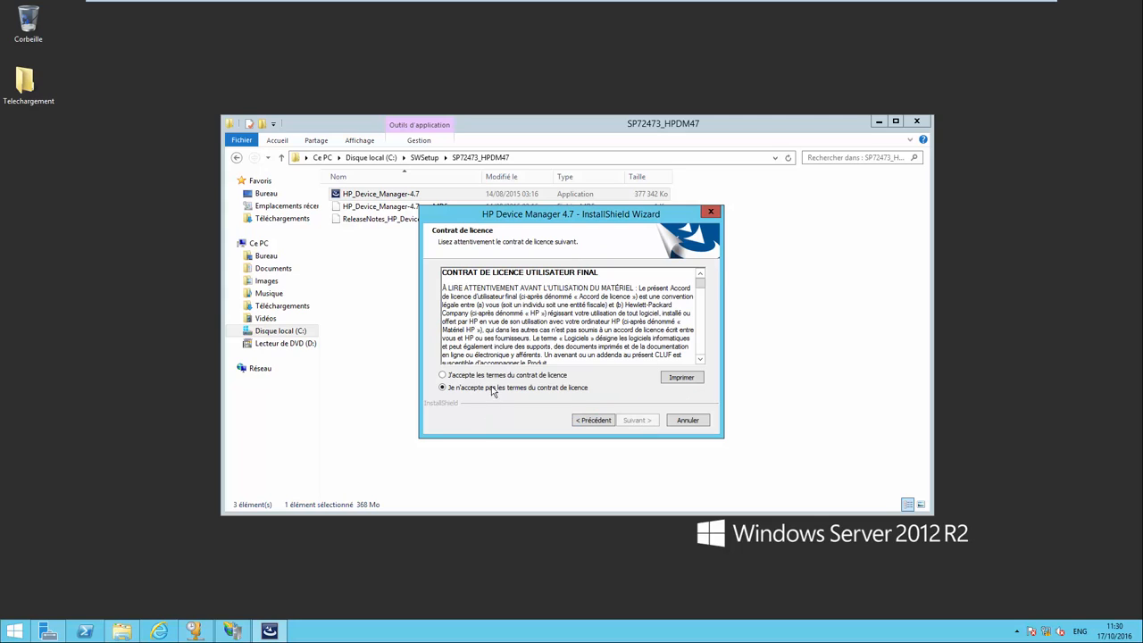
pyautogui.click(496, 376)
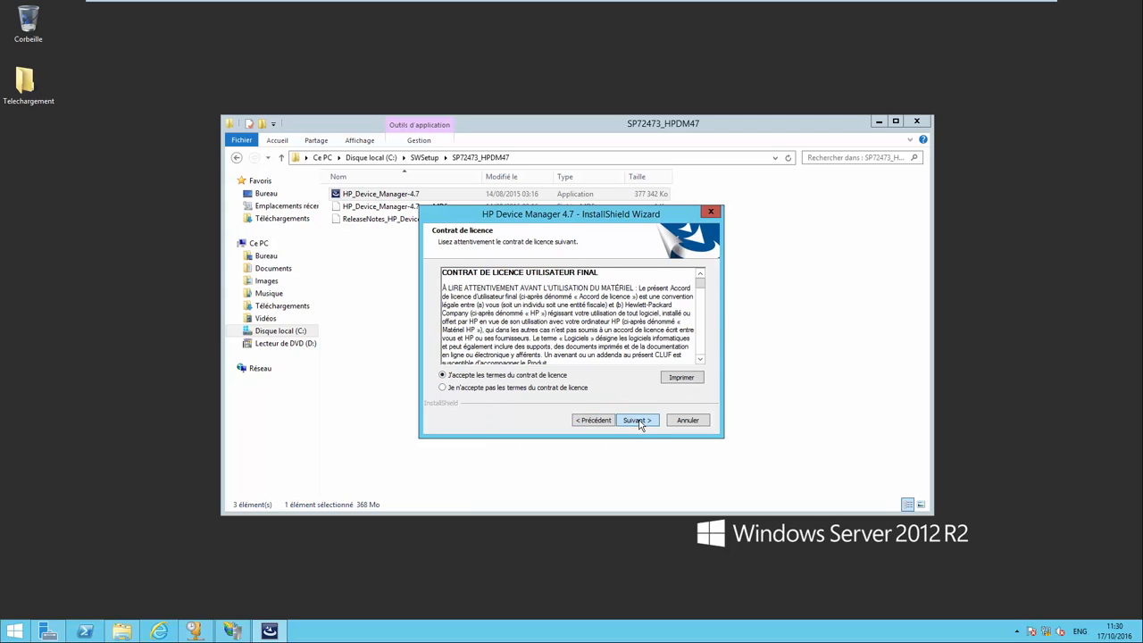
pyautogui.click(639, 421)
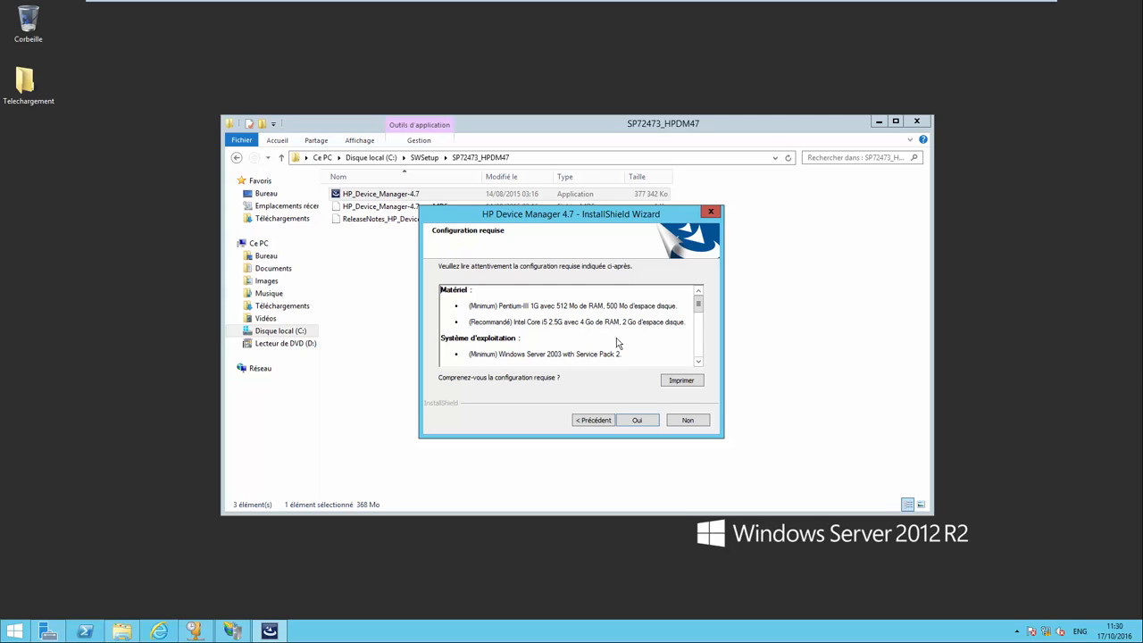
pyautogui.click(636, 422)
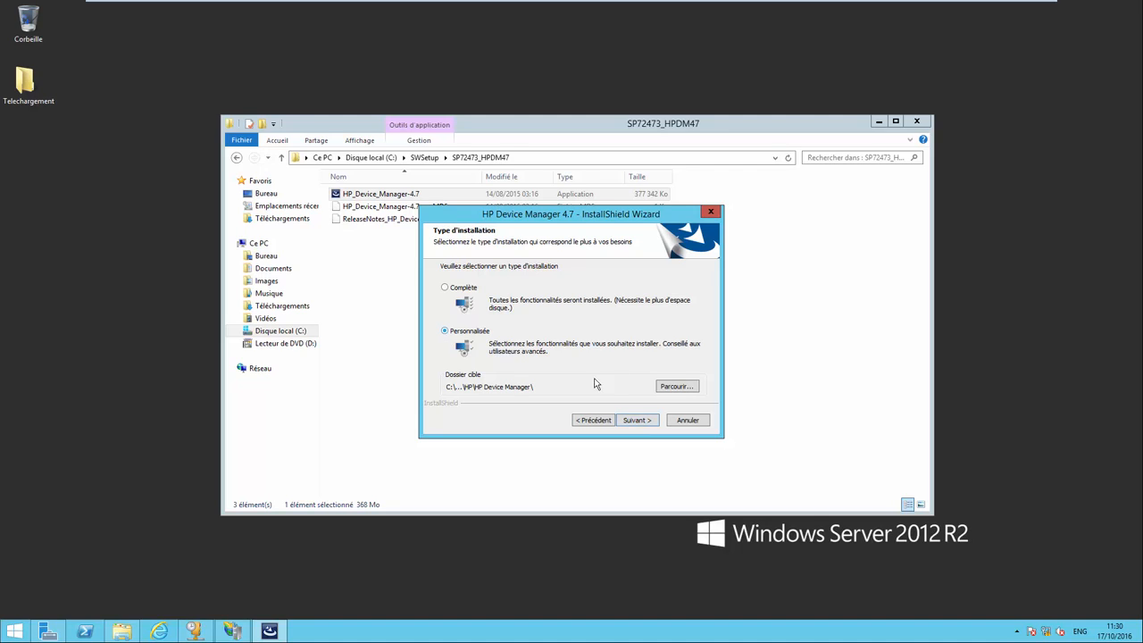
# - Install HP Device Manager as a custom installation with all four components and the master repository root in C:\Inetpub\Ftproot\HPDM
pyautogui.click(631, 421)
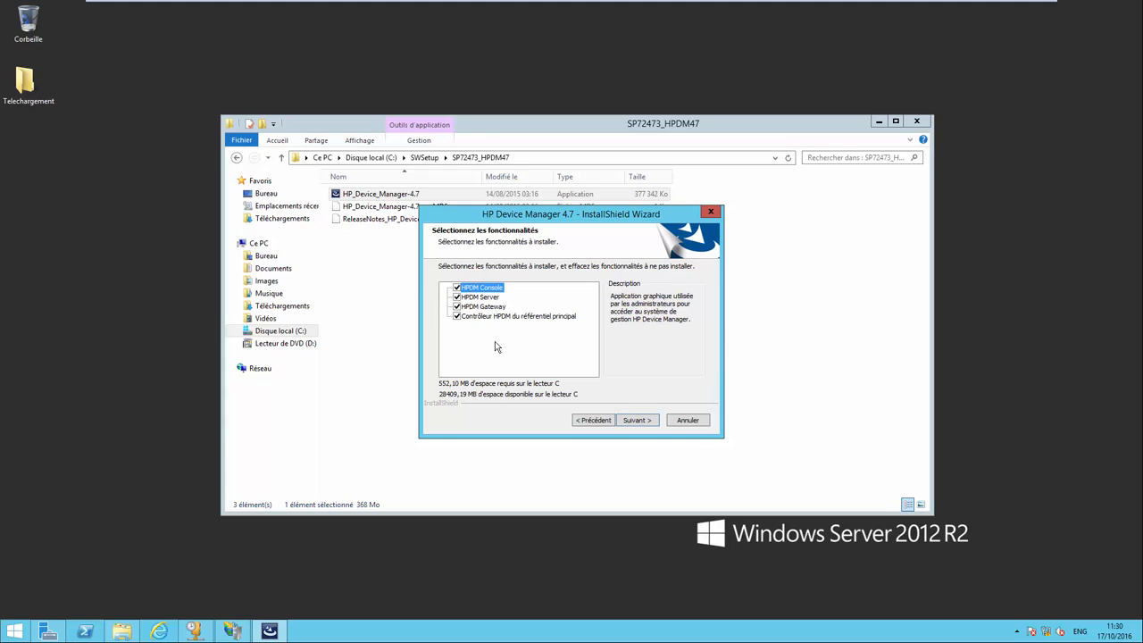
pyautogui.click(630, 422)
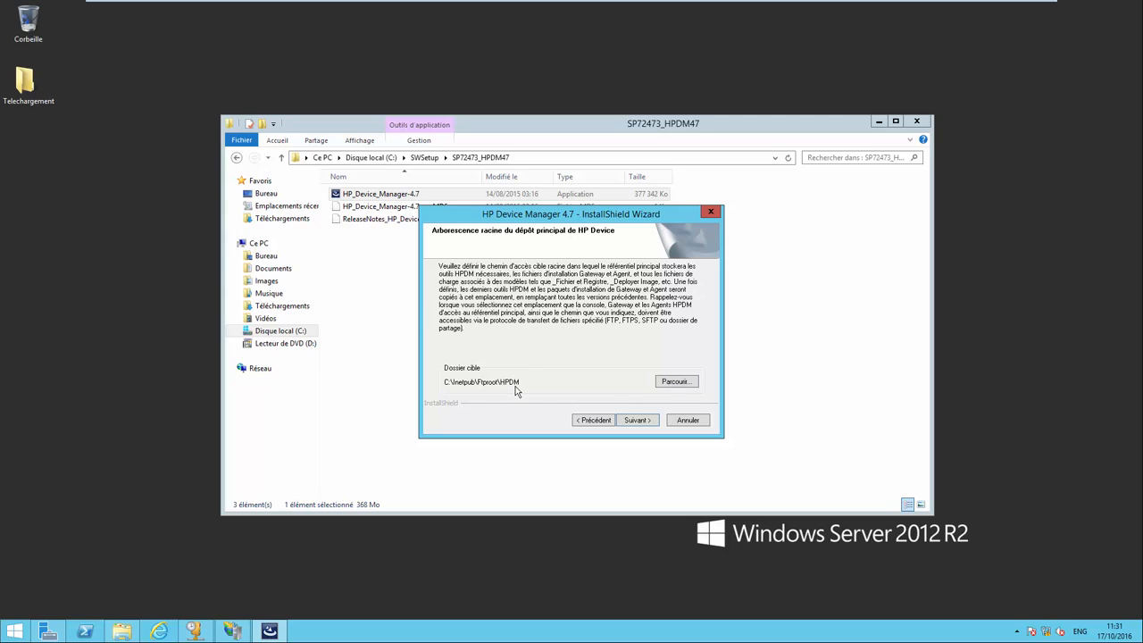
pyautogui.click(631, 421)
pyautogui.click(636, 420)
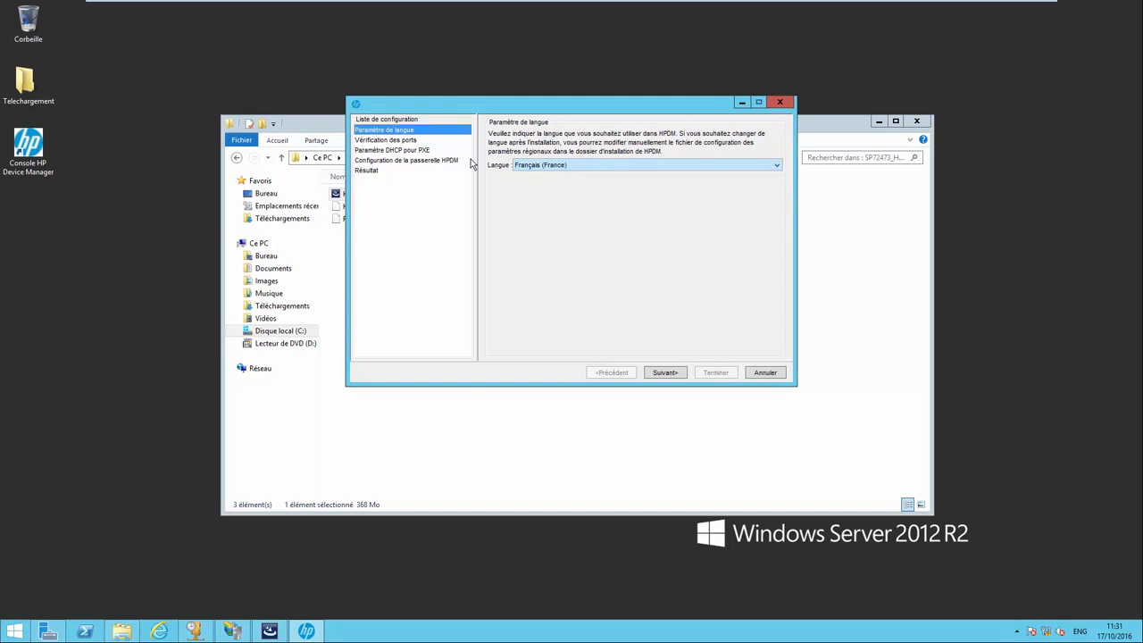
# - Set the HPDM language to Français (France) and run the port verification
pyautogui.click(543, 166)
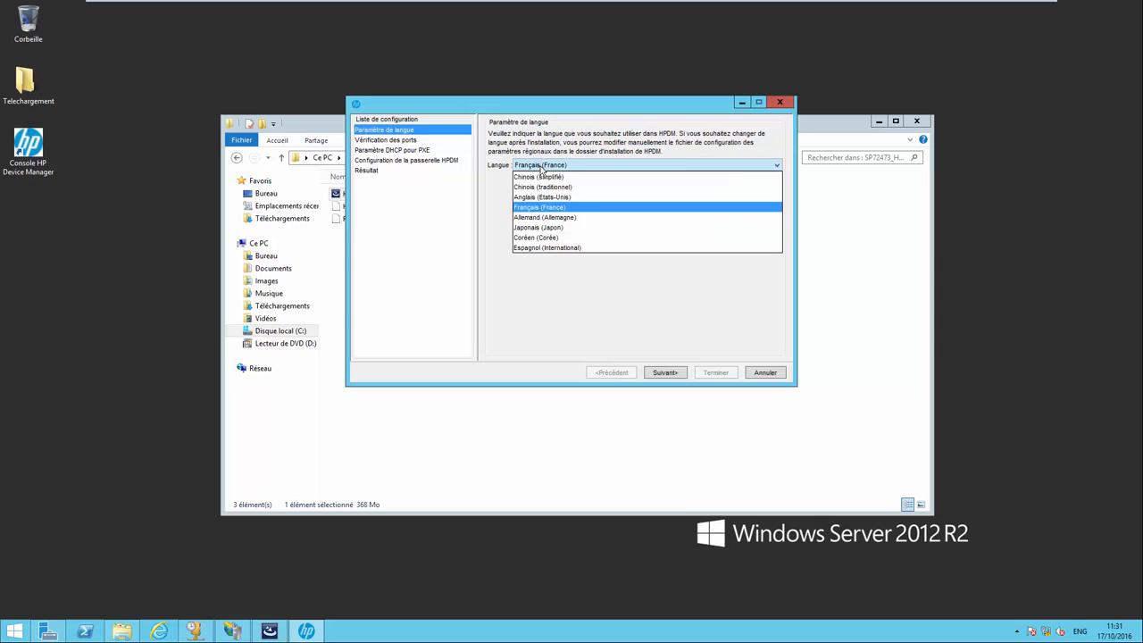
pyautogui.click(563, 208)
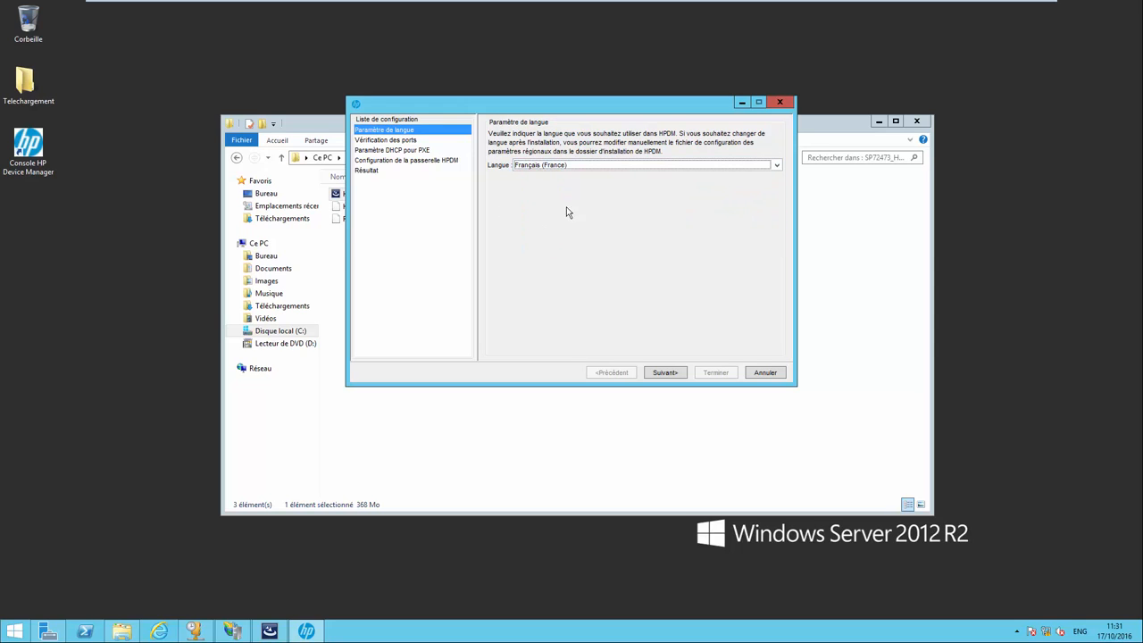
pyautogui.click(387, 143)
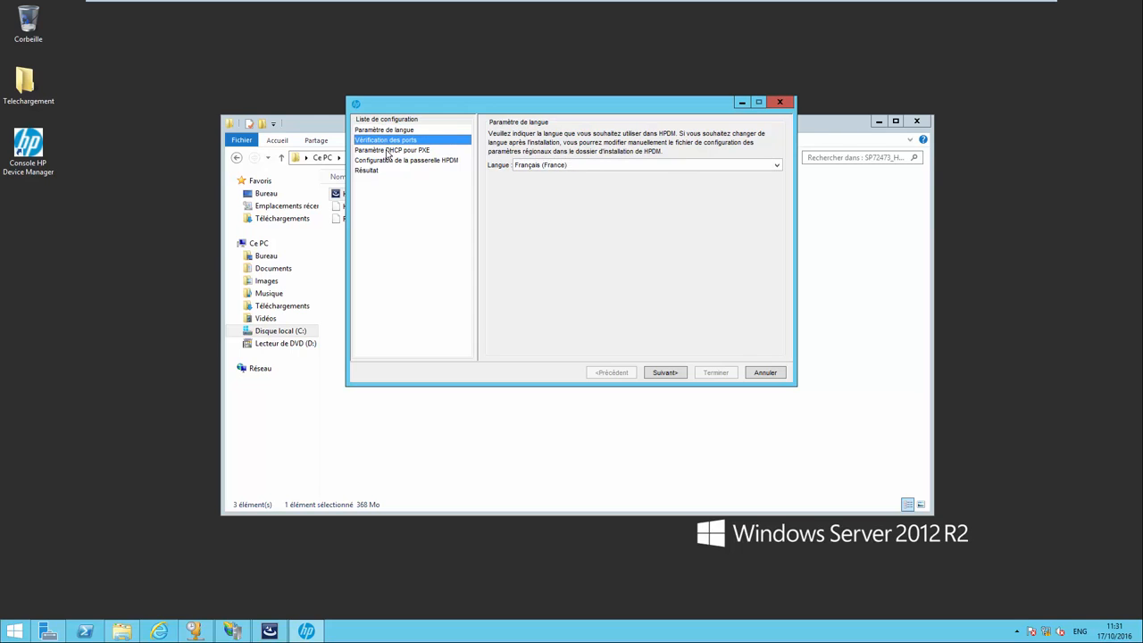
pyautogui.click(651, 374)
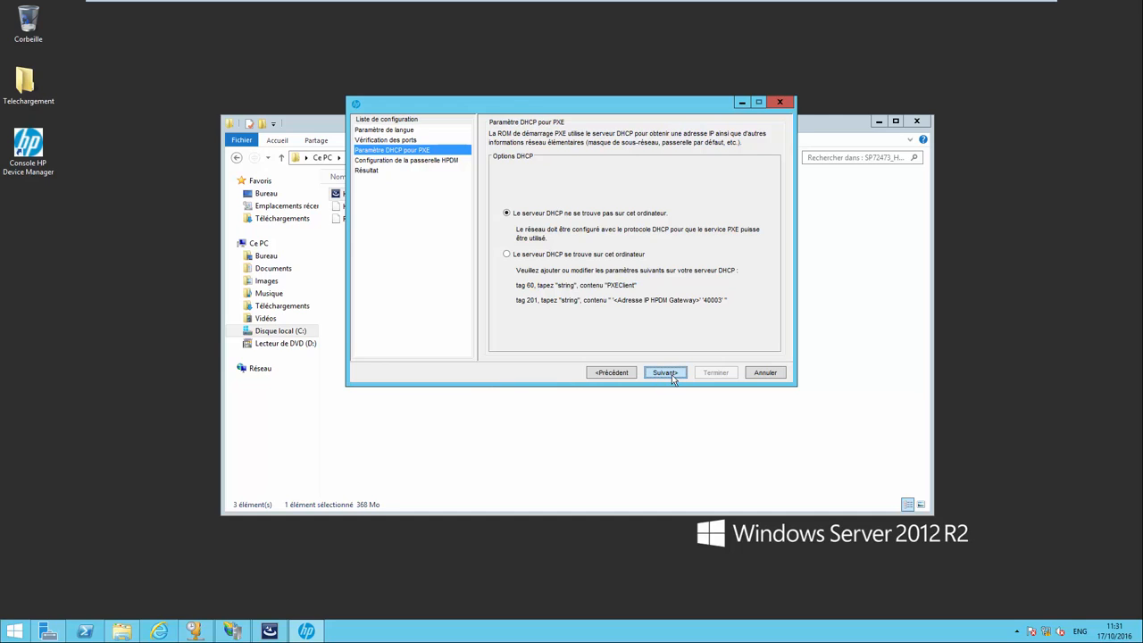
pyautogui.click(620, 374)
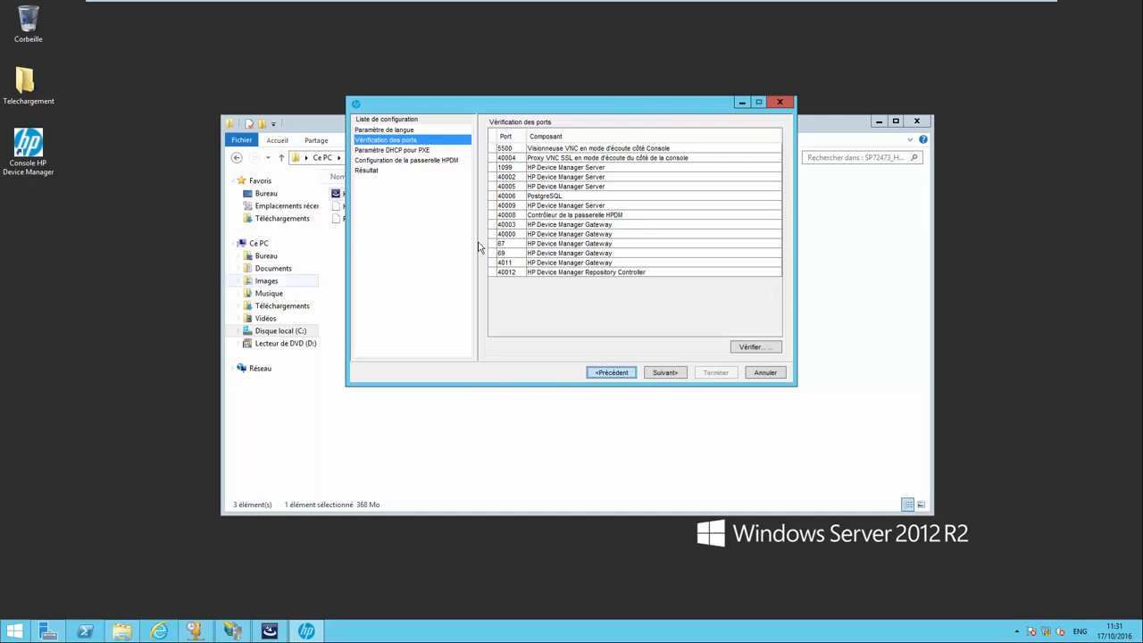
pyautogui.click(760, 349)
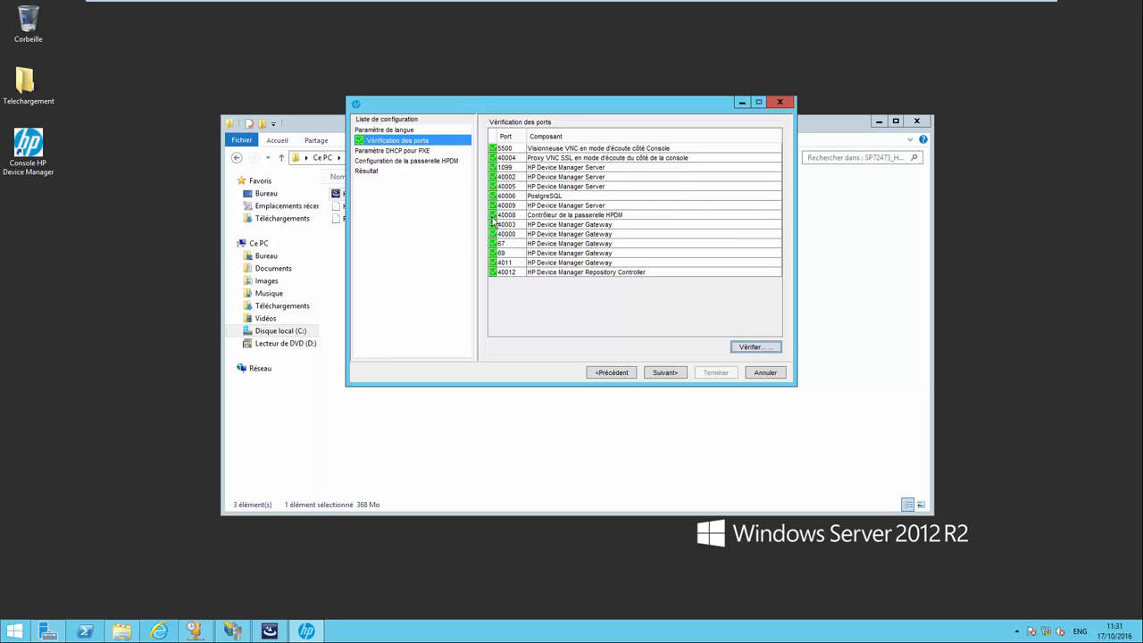
# - Keep the DHCP server as not on this computer, accept the default HPDM gateway settings, and execute and finish the configuration
pyautogui.click(664, 373)
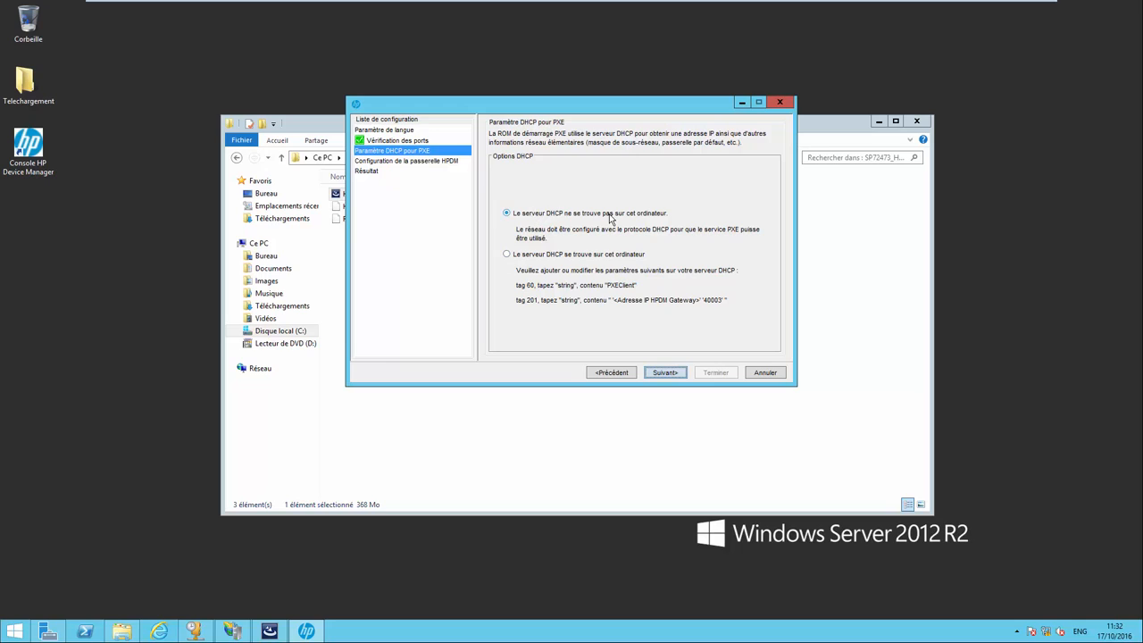
pyautogui.click(665, 373)
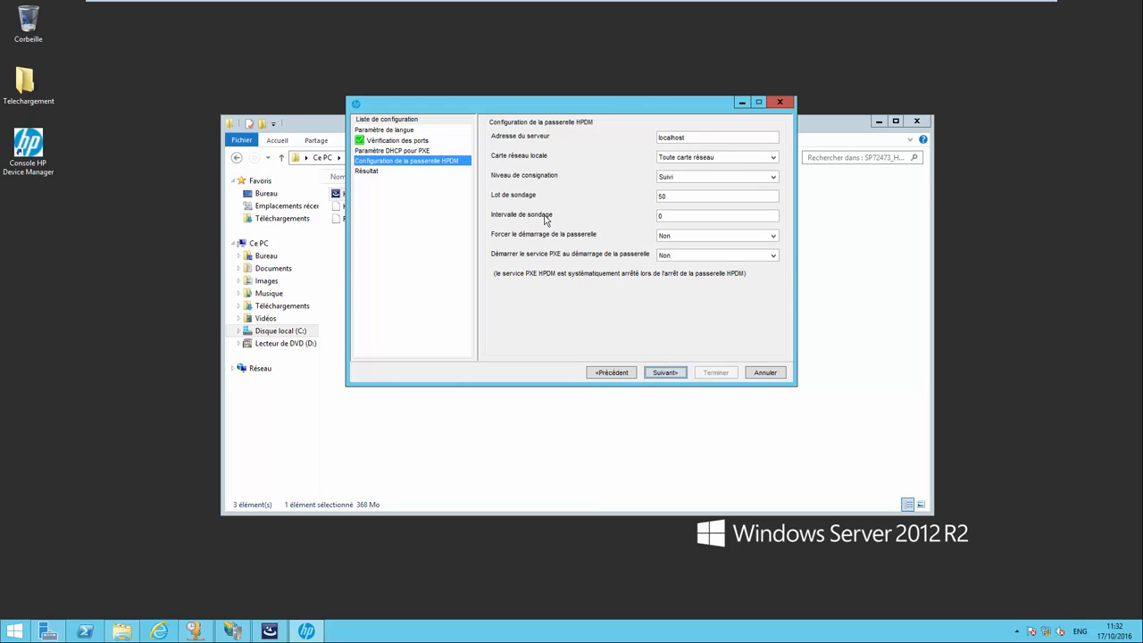
pyautogui.click(663, 373)
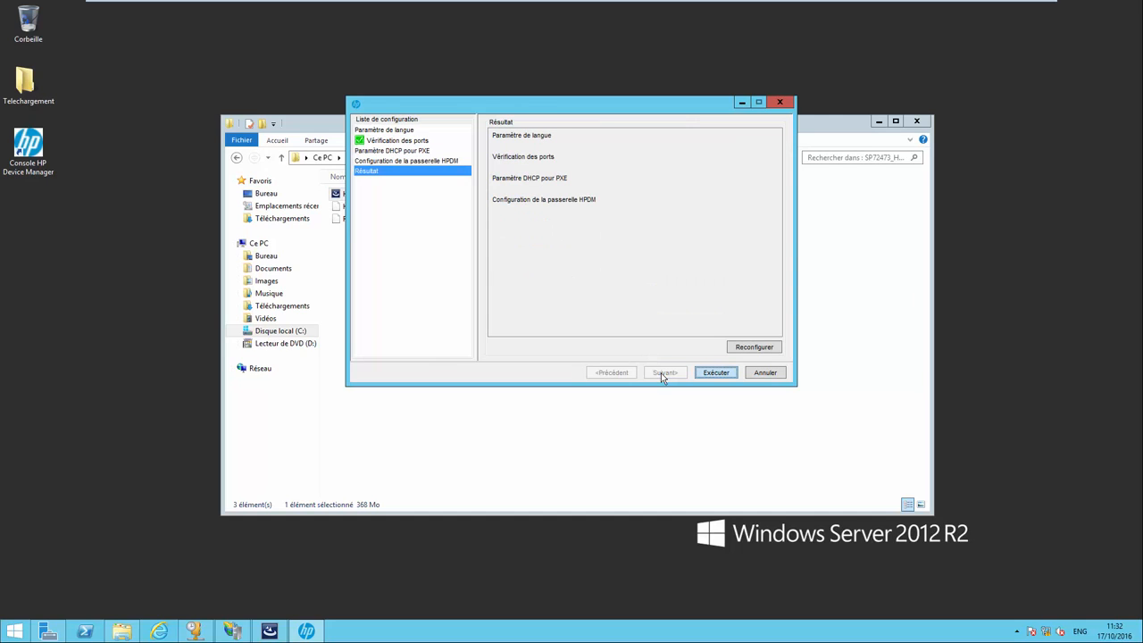
pyautogui.click(716, 371)
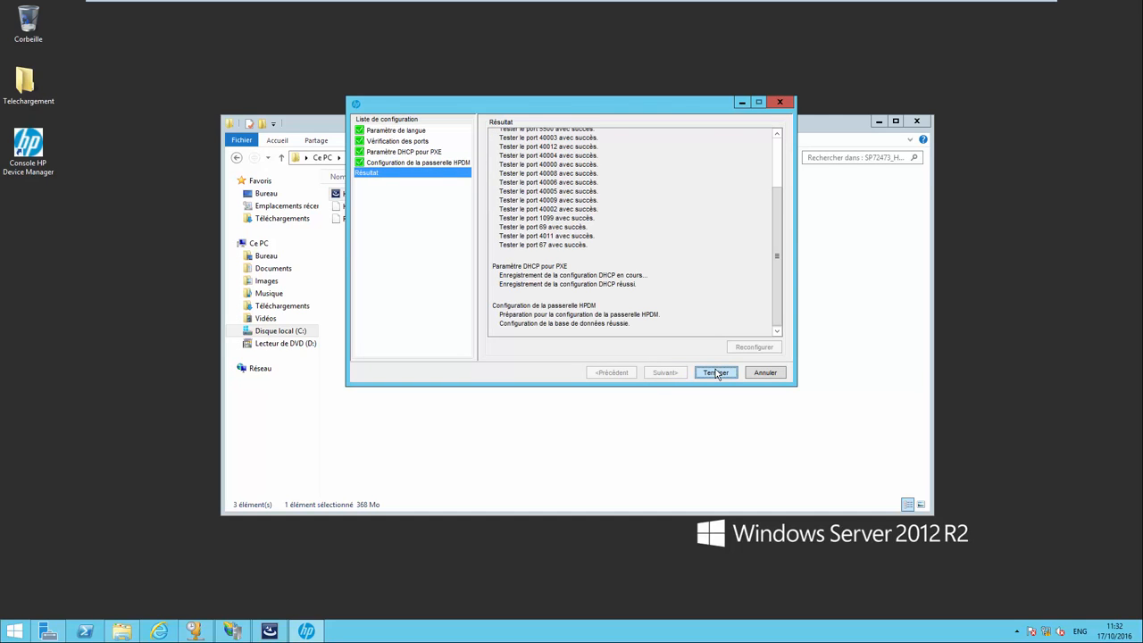
pyautogui.click(716, 371)
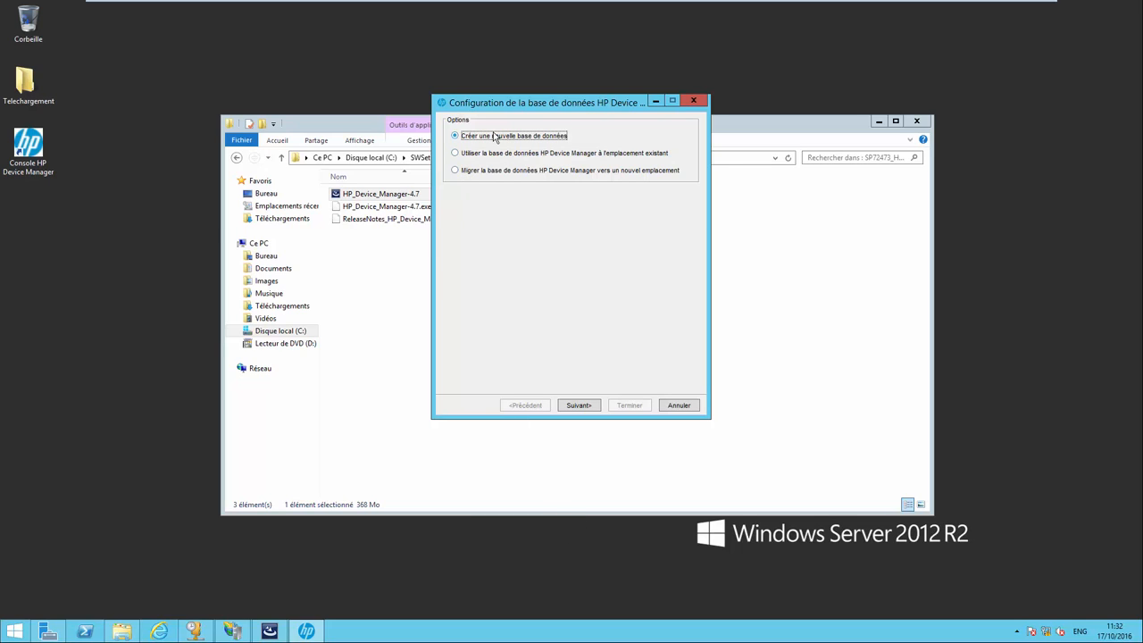
# - Create a new HP Device Manager database of type PostgreSQL, filling in the database password
pyautogui.click(577, 404)
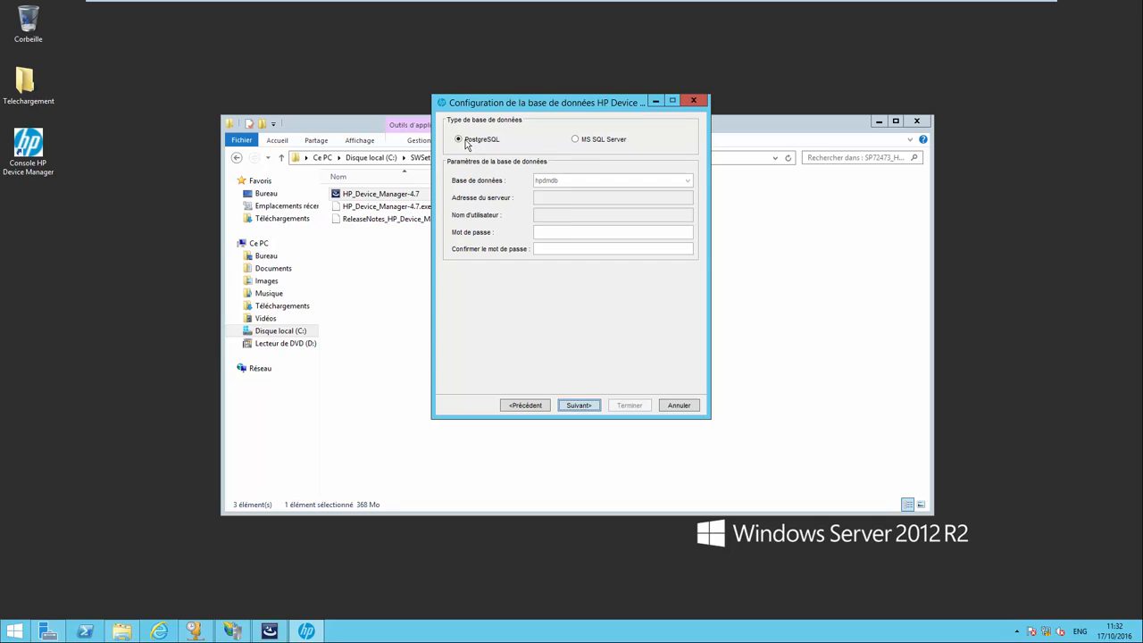
pyautogui.click(574, 238)
pyautogui.click(578, 405)
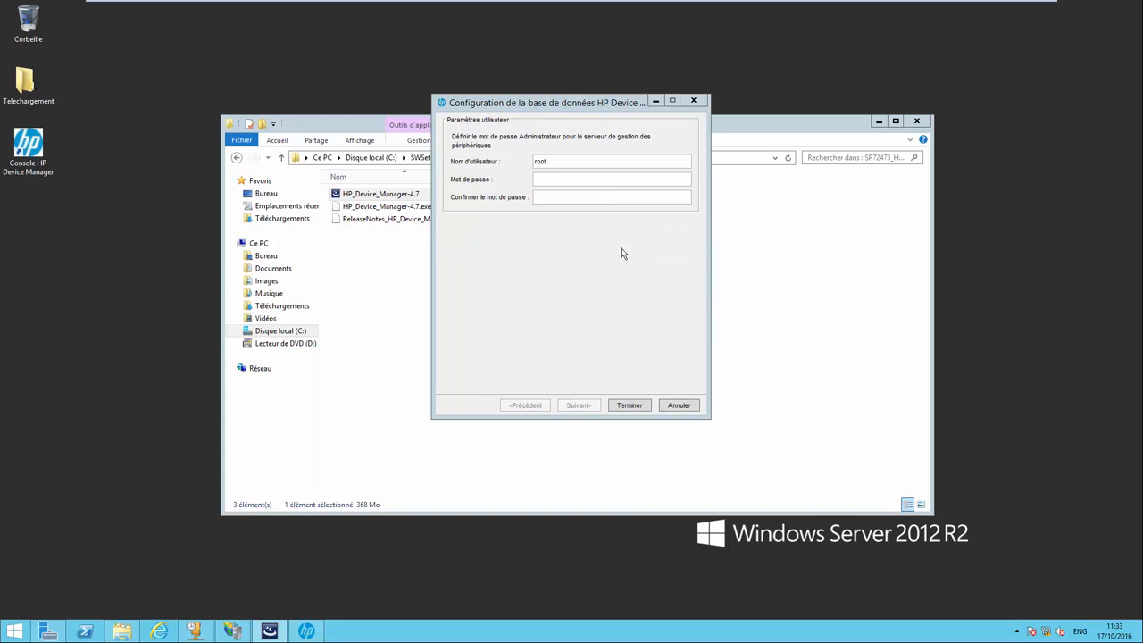
# - Enter and confirm the administrator password for the root user, then finish the database configuration and the installation wizard
pyautogui.click(548, 182)
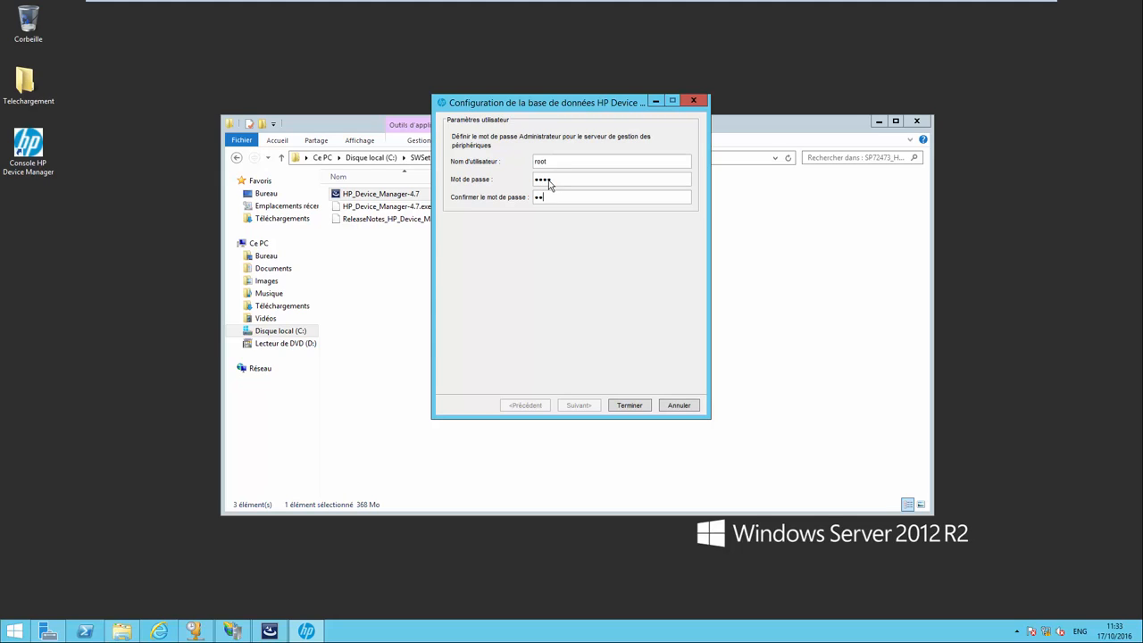
pyautogui.click(642, 405)
pyautogui.click(588, 272)
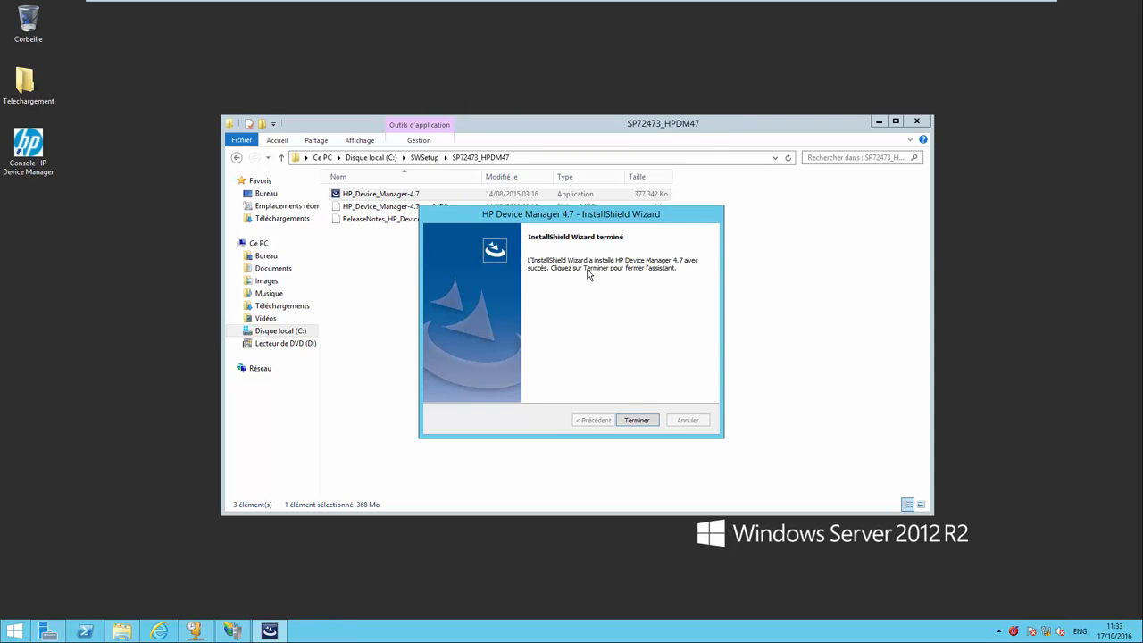
pyautogui.click(636, 421)
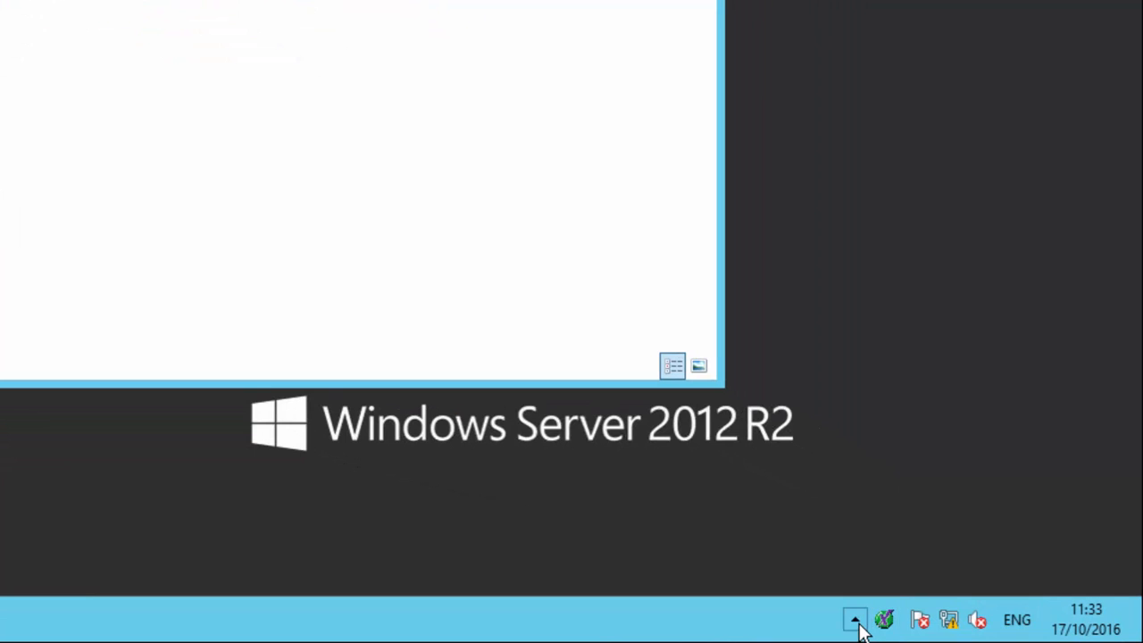
# - Reveal the hidden notification icons and restart the Device Manager server
pyautogui.click(856, 620)
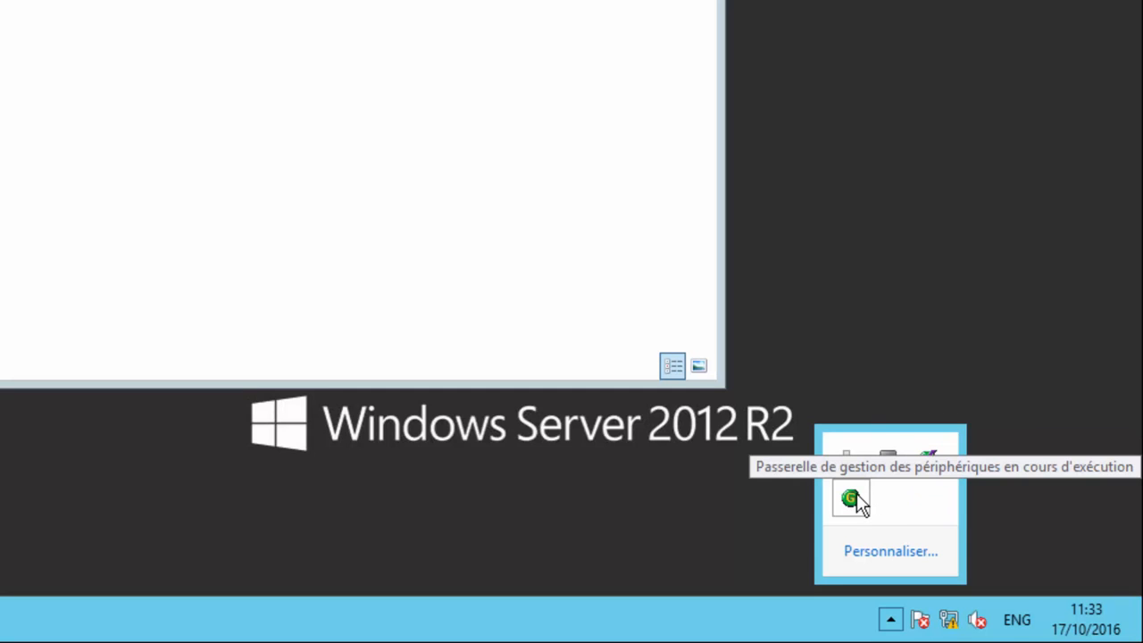
pyautogui.rightClick(935, 461)
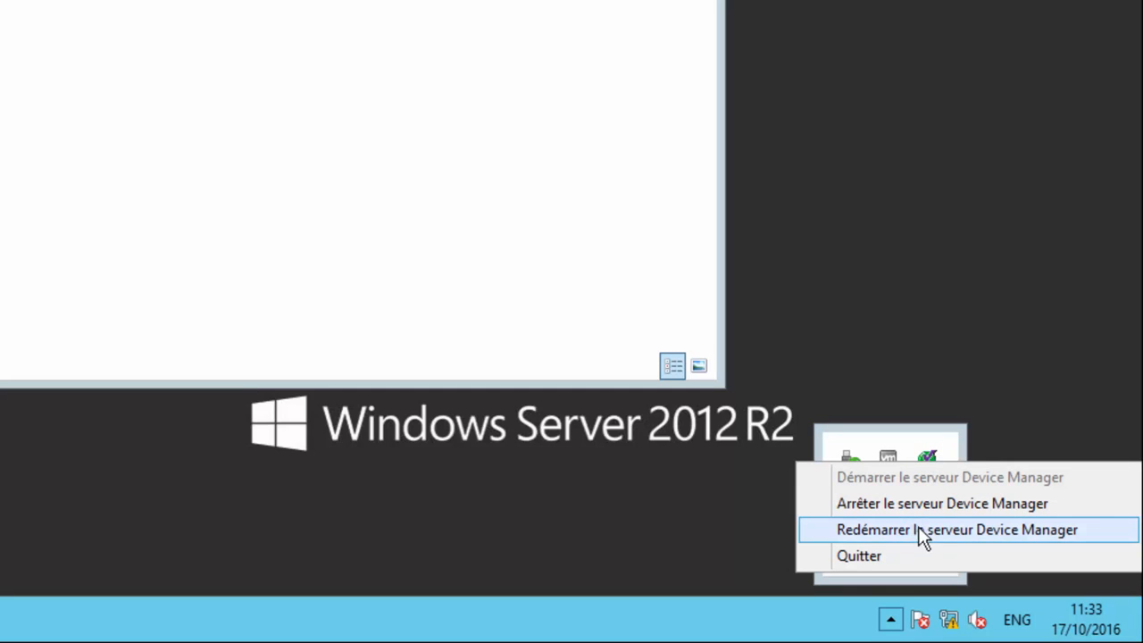
pyautogui.click(896, 529)
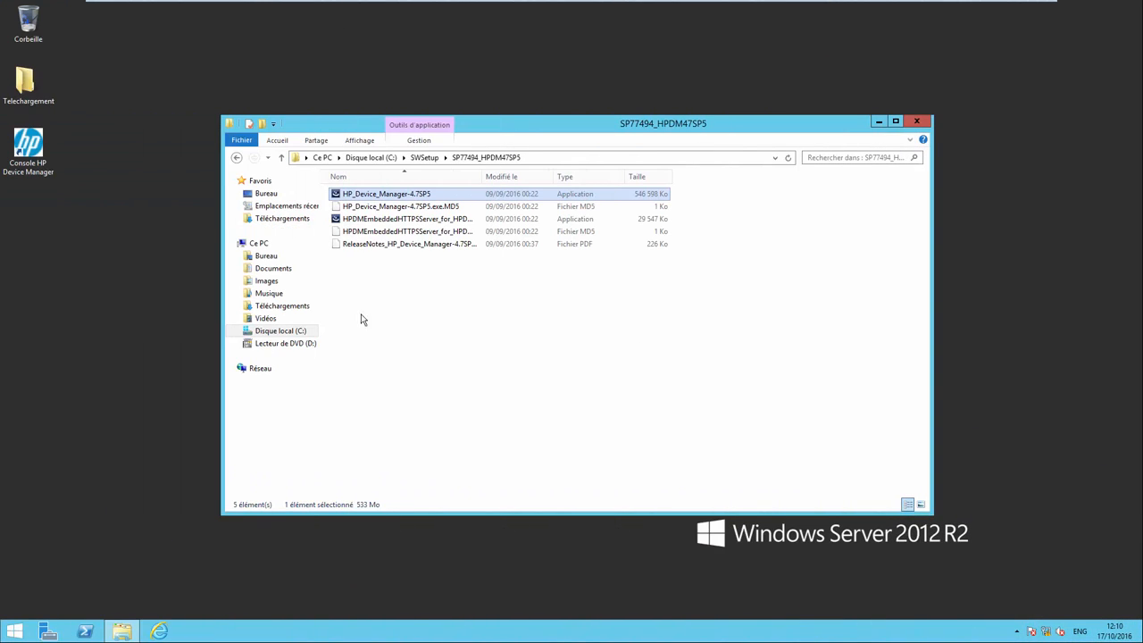
# - Close the SP77494_HPDM47SP5 folder window and open the Internet Information Services (IIS) manager from Server Manager
pyautogui.click(916, 123)
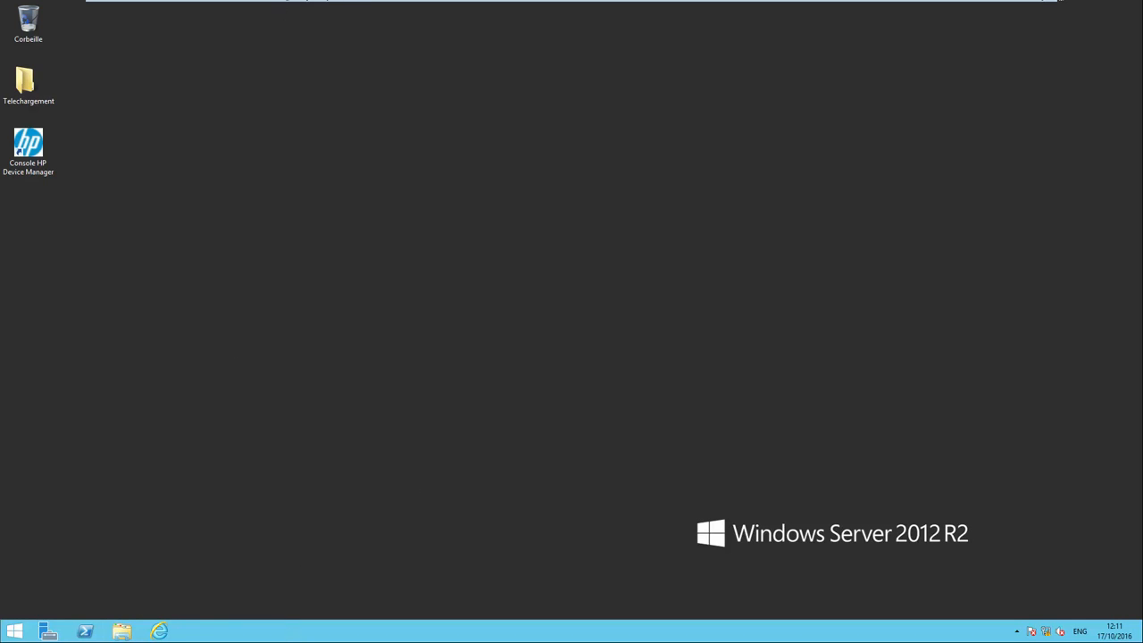
pyautogui.click(49, 632)
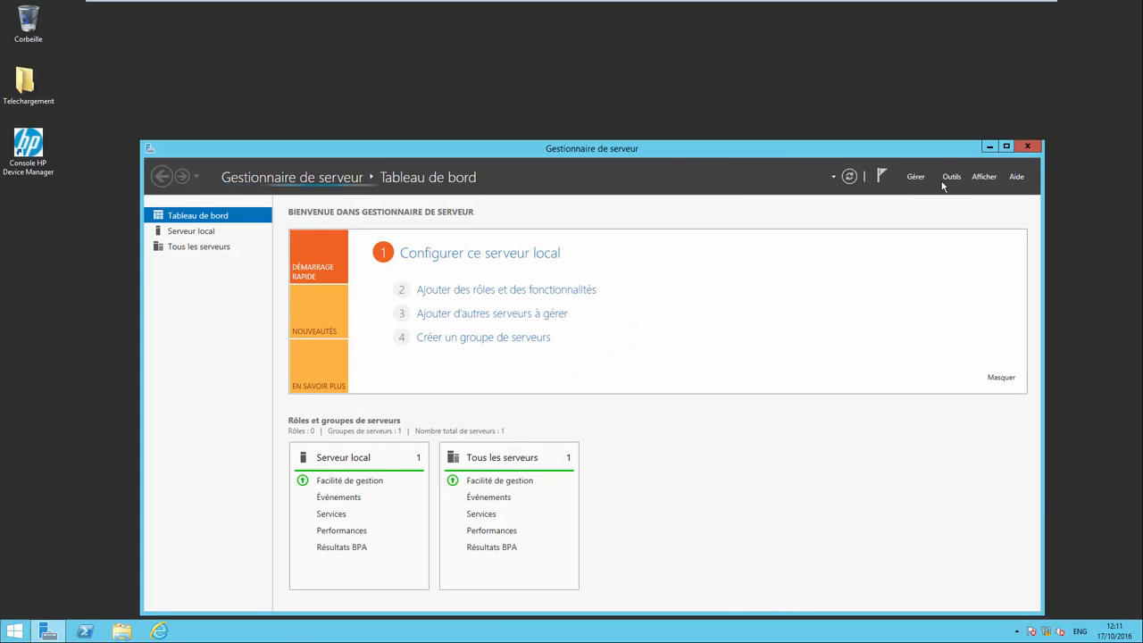
pyautogui.click(951, 178)
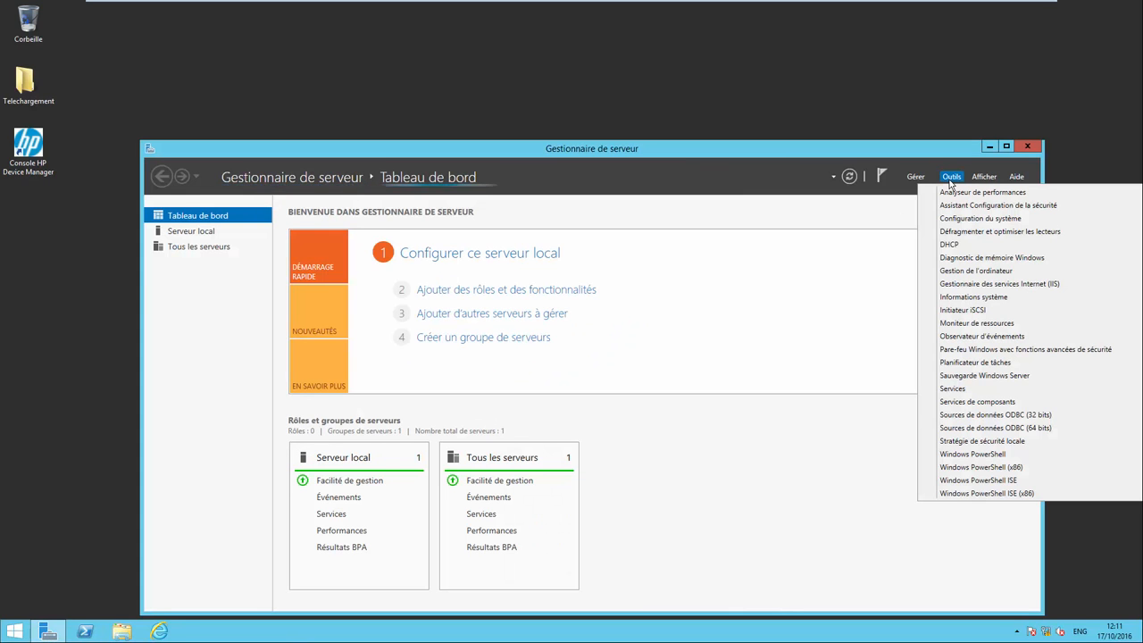
pyautogui.click(989, 284)
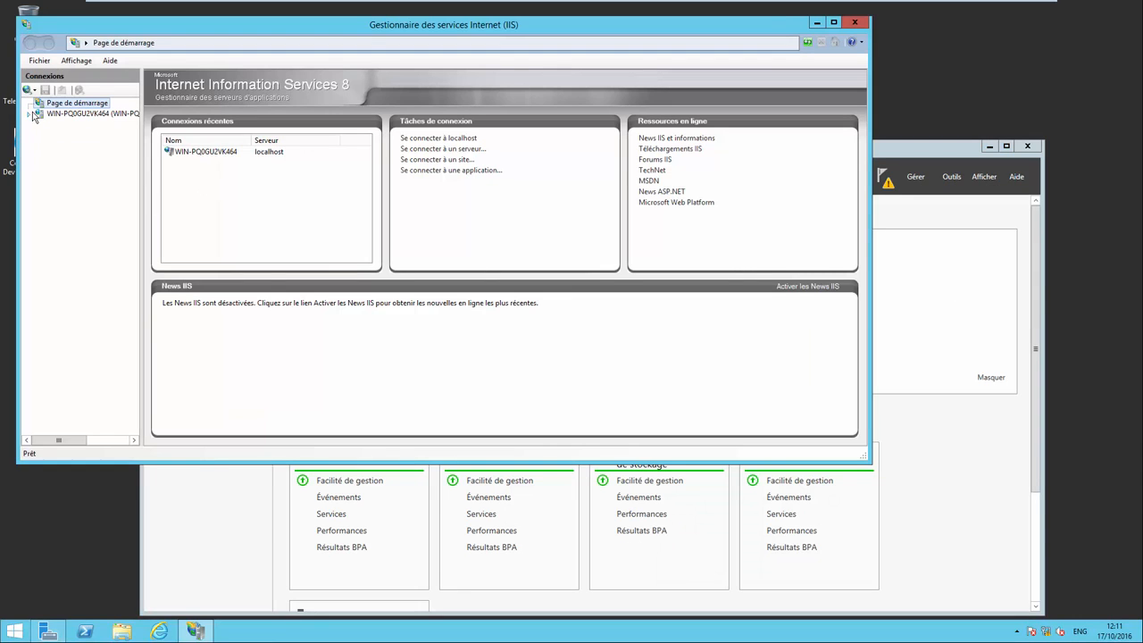
# - Expand the server, decline the Microsoft Web Platform offer, and start a new FTP site named hpdm under Sites
pyautogui.click(32, 116)
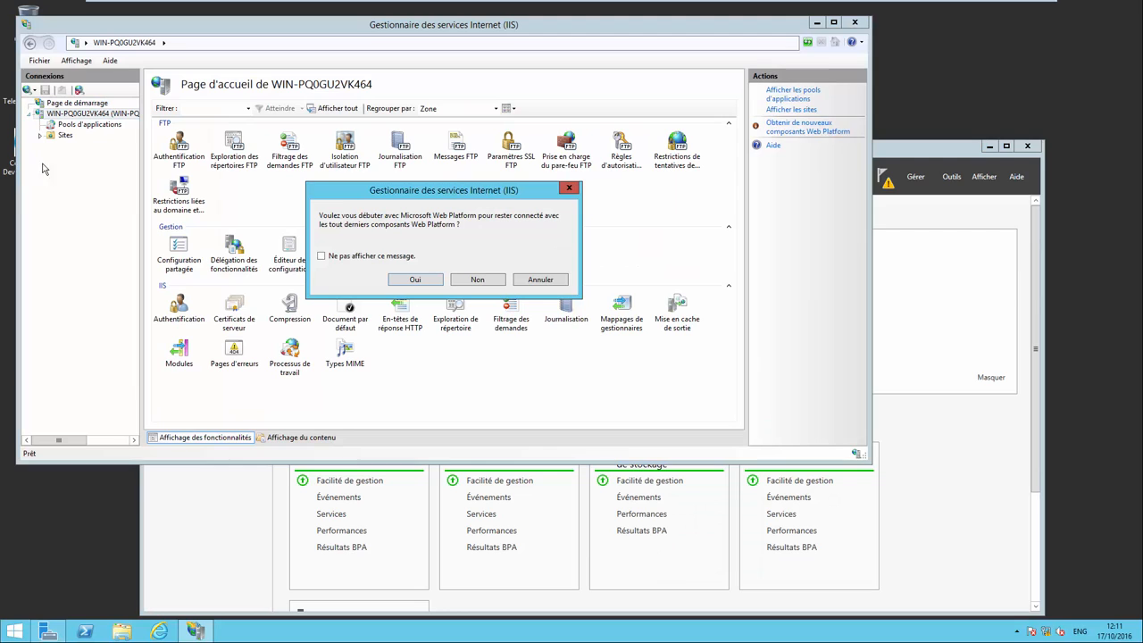
pyautogui.click(479, 281)
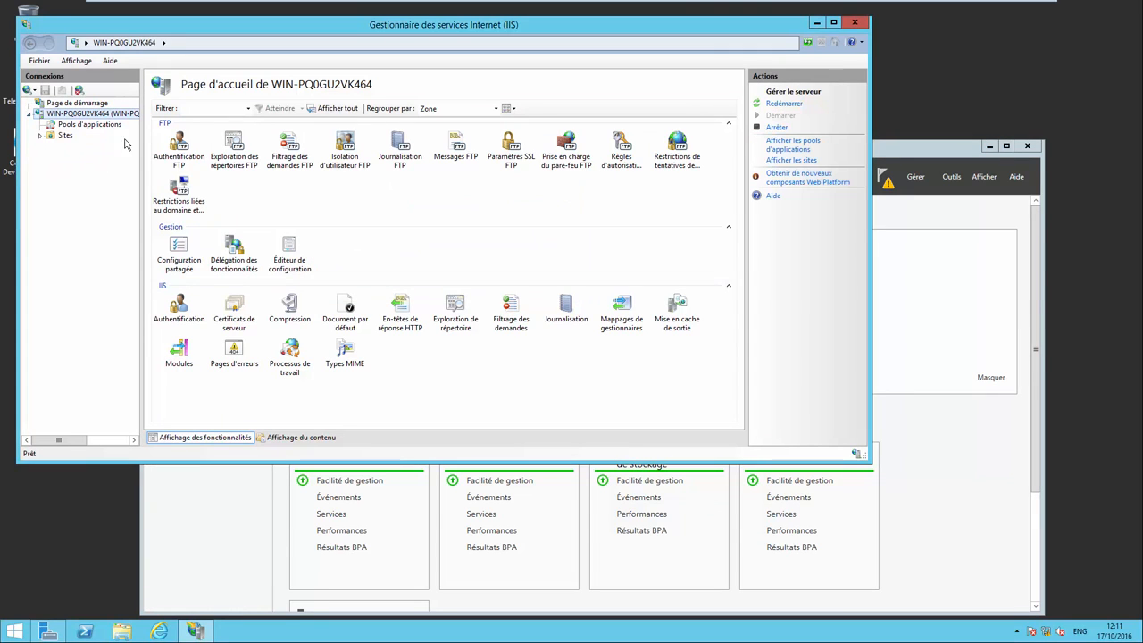
pyautogui.rightClick(67, 137)
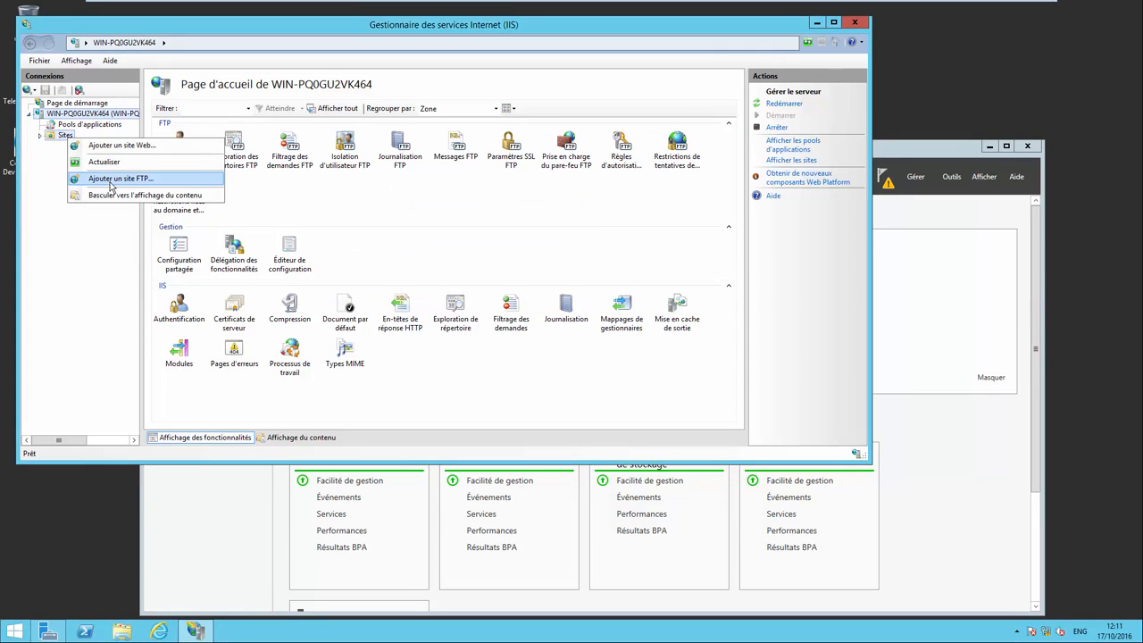
pyautogui.click(110, 182)
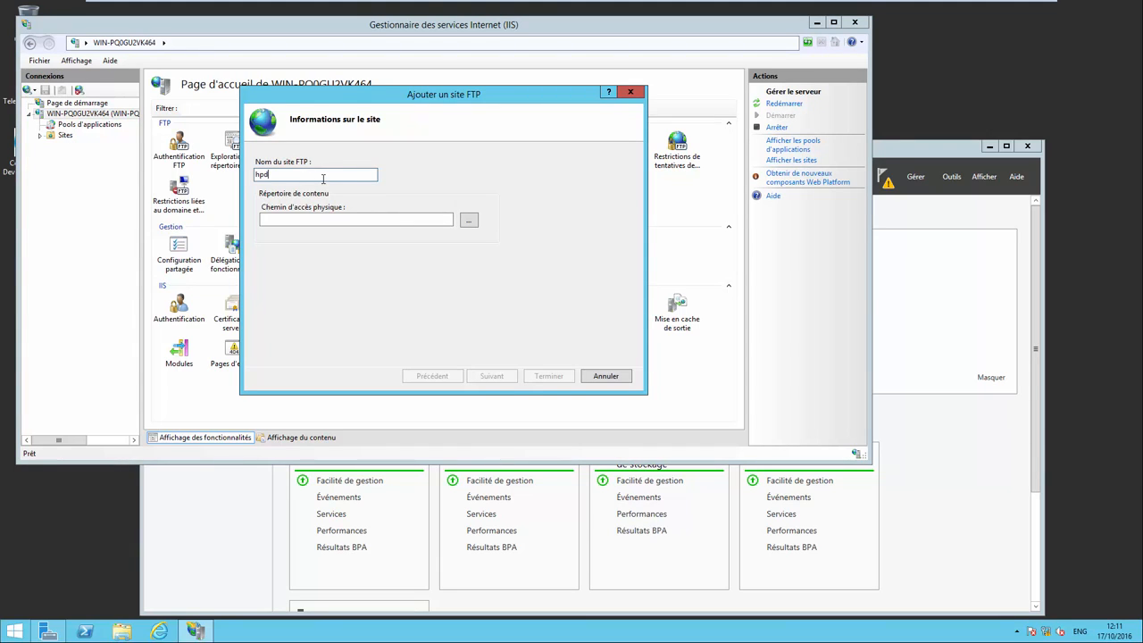
pyautogui.press('Tab')
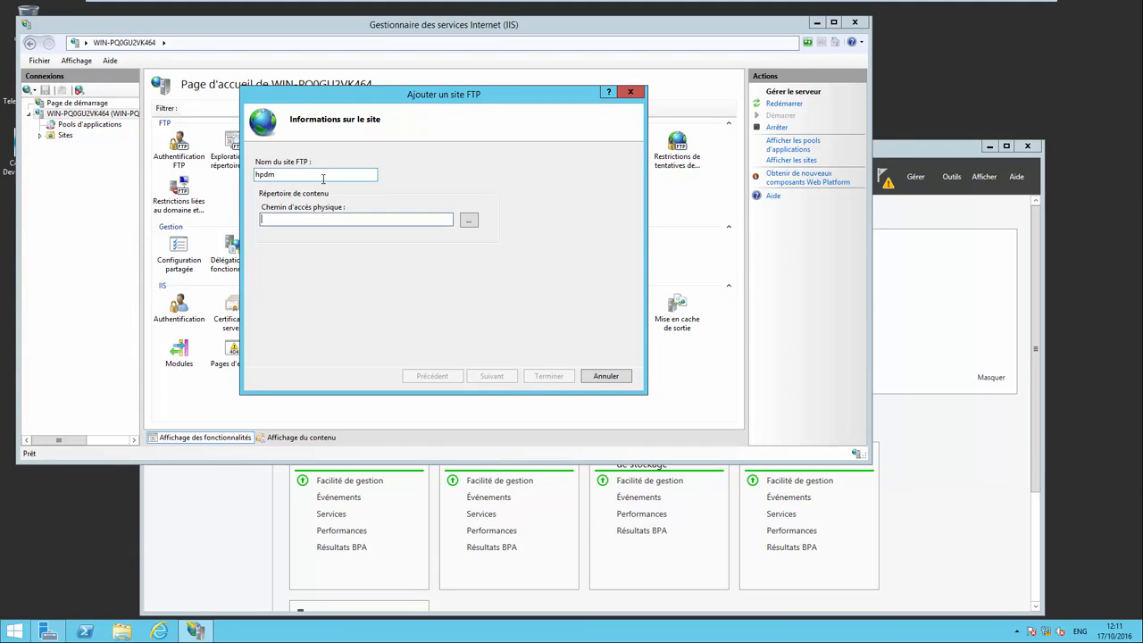
# - Set the FTP site's physical path to the HPDM folder in C:\inetpub\ftproot and proceed to the binding settings
pyautogui.click(469, 220)
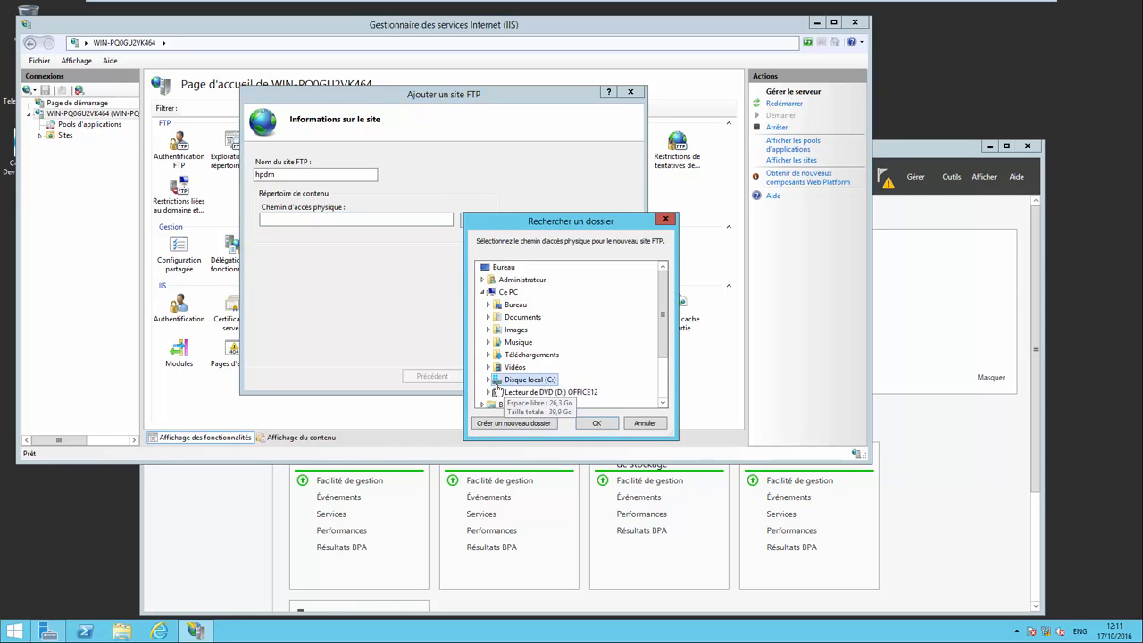
pyautogui.click(482, 292)
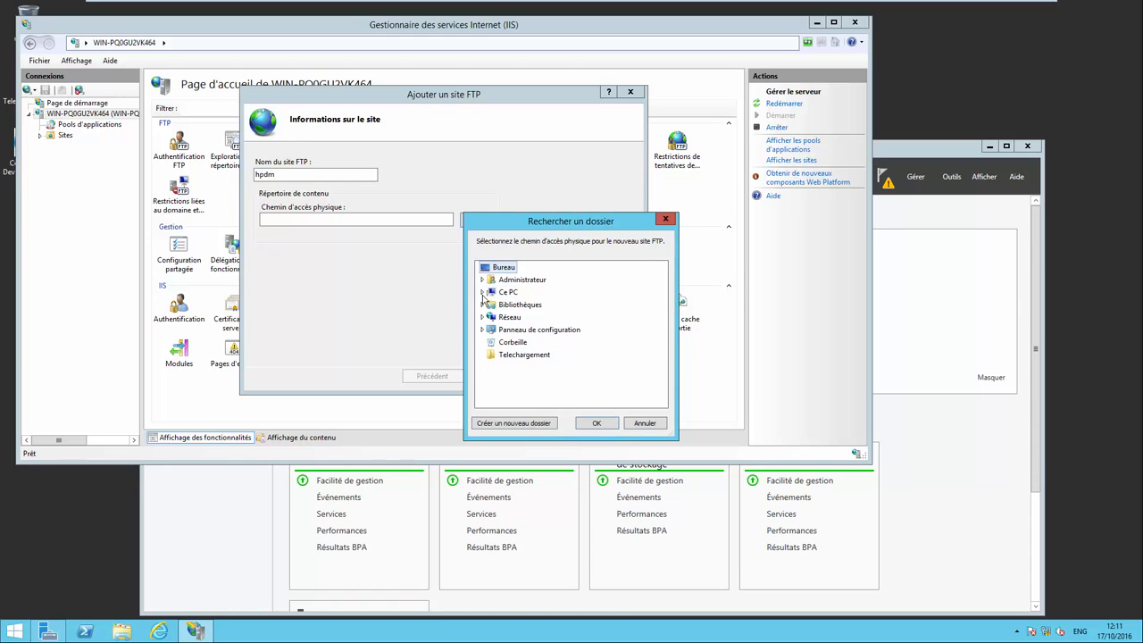
pyautogui.click(482, 292)
pyautogui.click(527, 380)
pyautogui.click(525, 317)
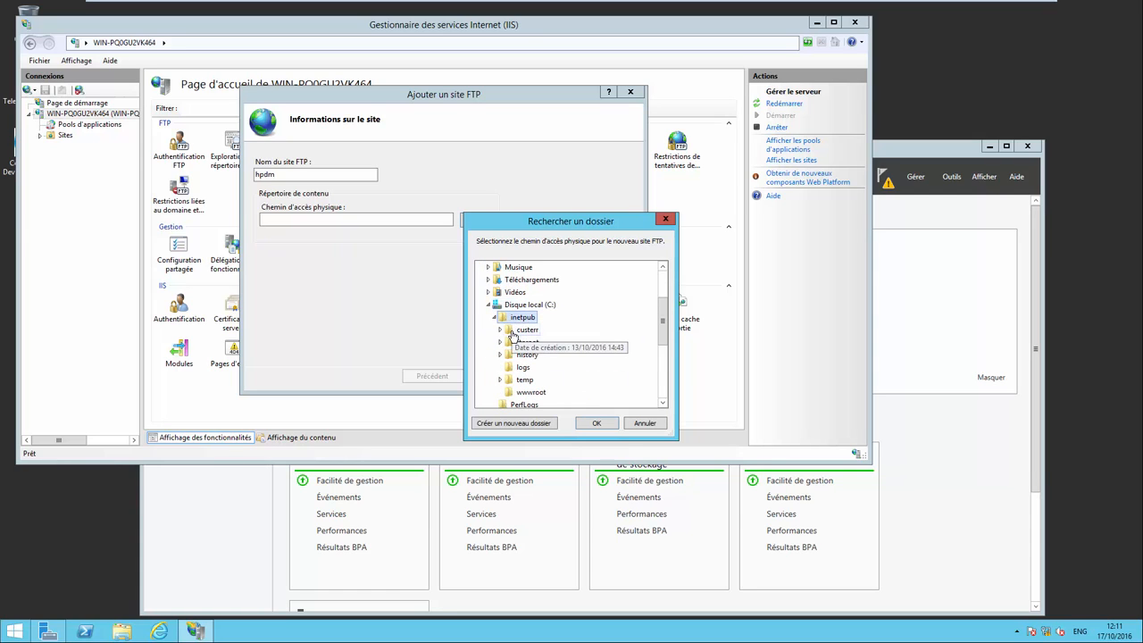
pyautogui.click(523, 404)
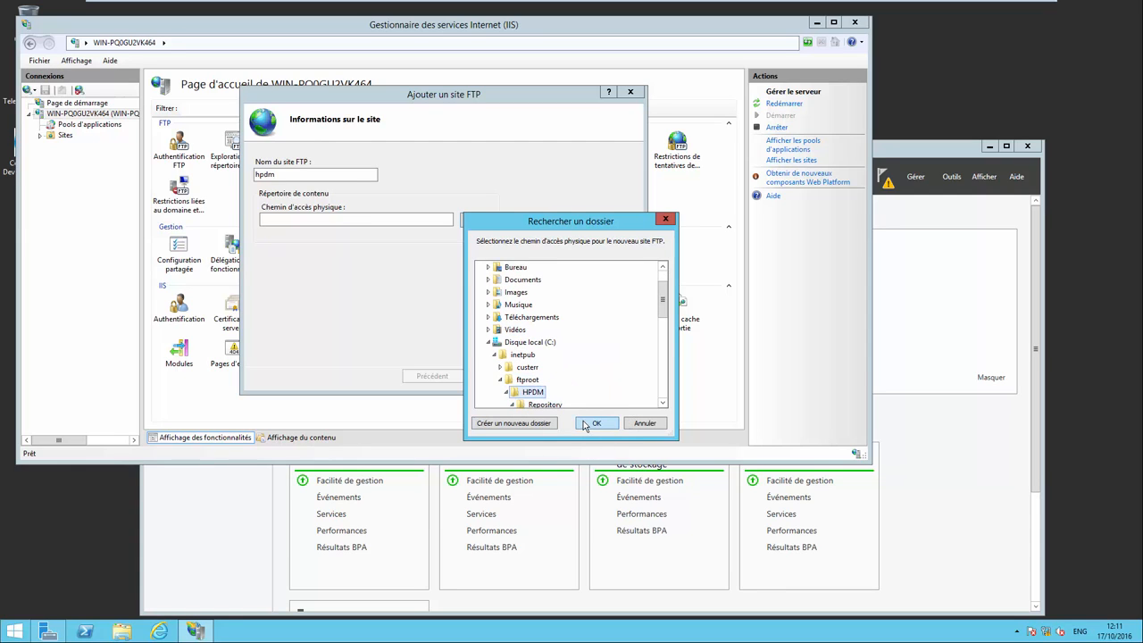
pyautogui.click(583, 421)
pyautogui.click(490, 376)
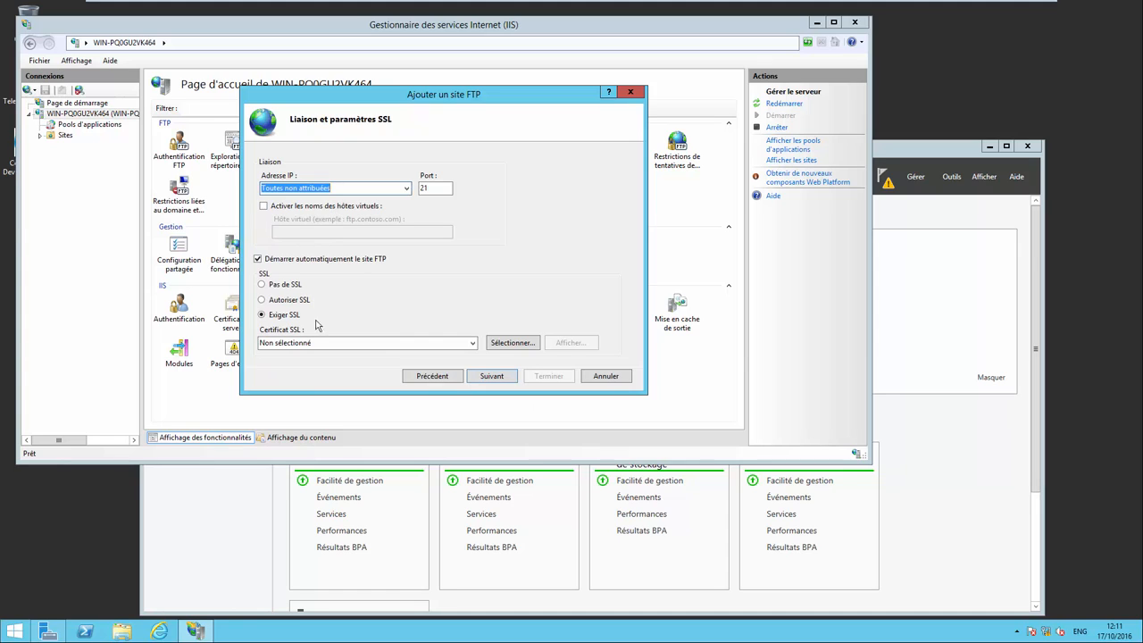
# - Choose no SSL (Pas de SSL) for the FTP site and enable basic authentication (De base)
pyautogui.click(273, 285)
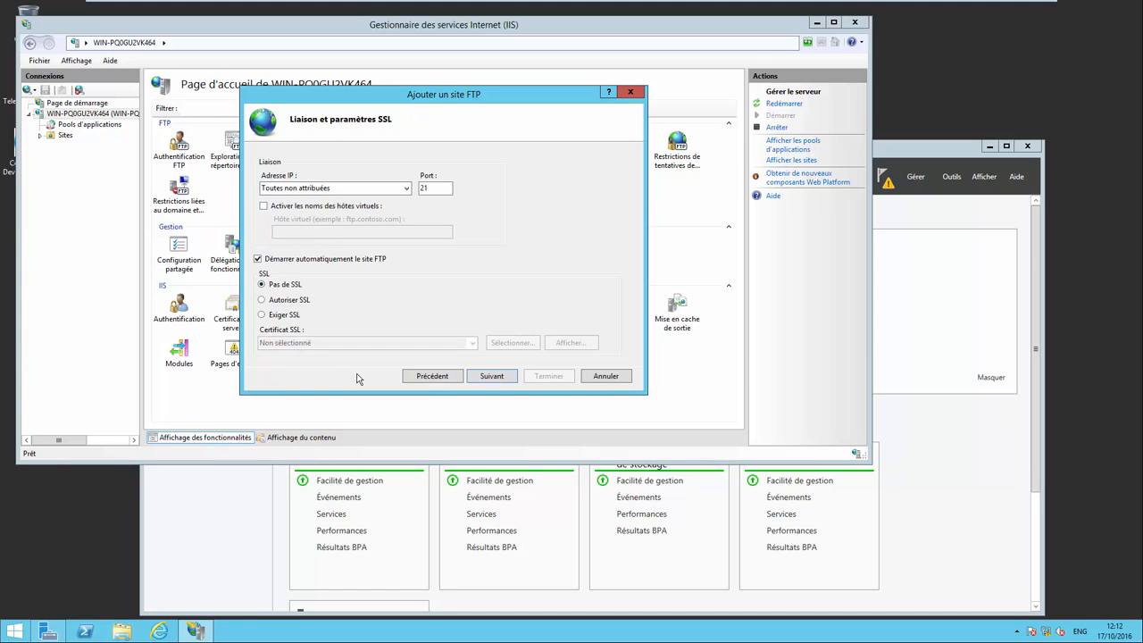
pyautogui.click(489, 380)
pyautogui.click(295, 258)
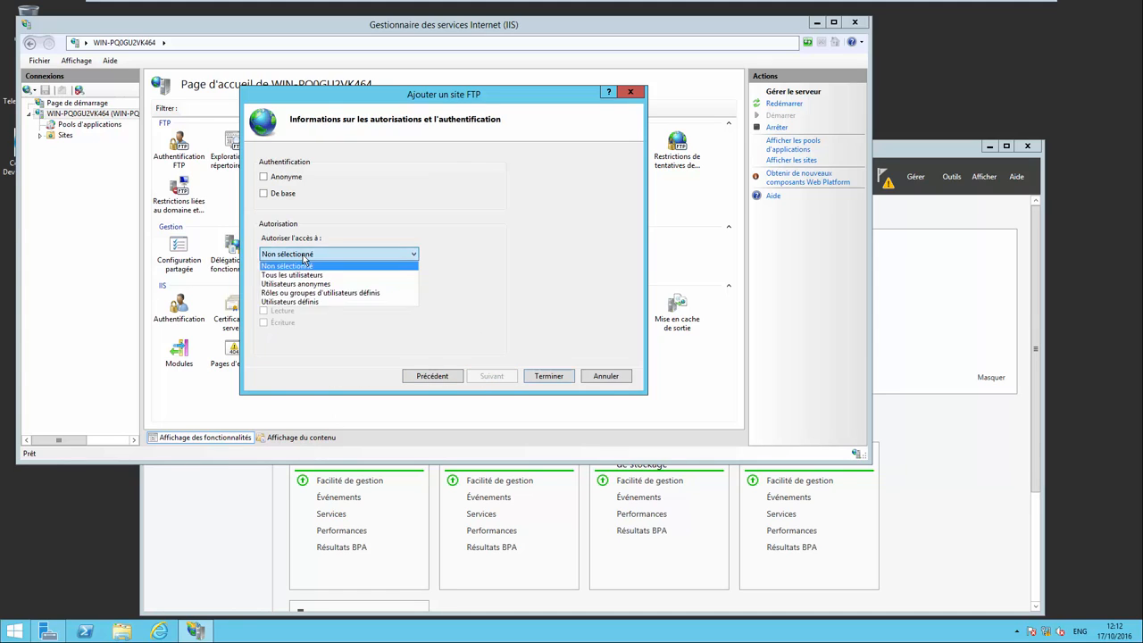
pyautogui.click(278, 209)
pyautogui.click(278, 198)
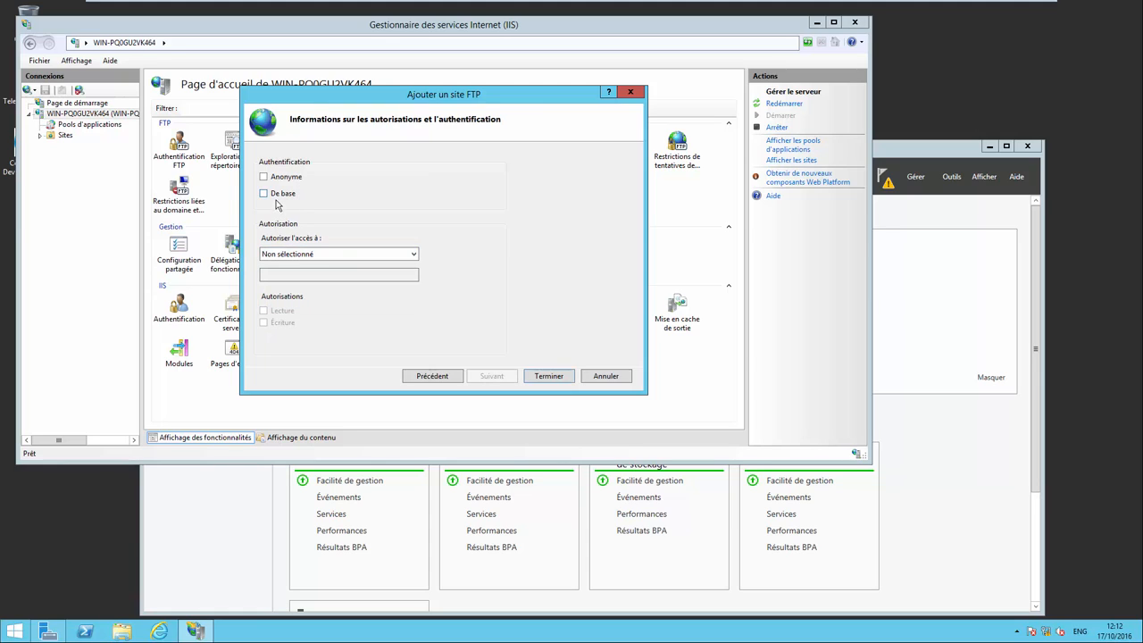
# - Authorize the defined user administrateur with read and write permissions and finish creating the FTP site
pyautogui.click(290, 255)
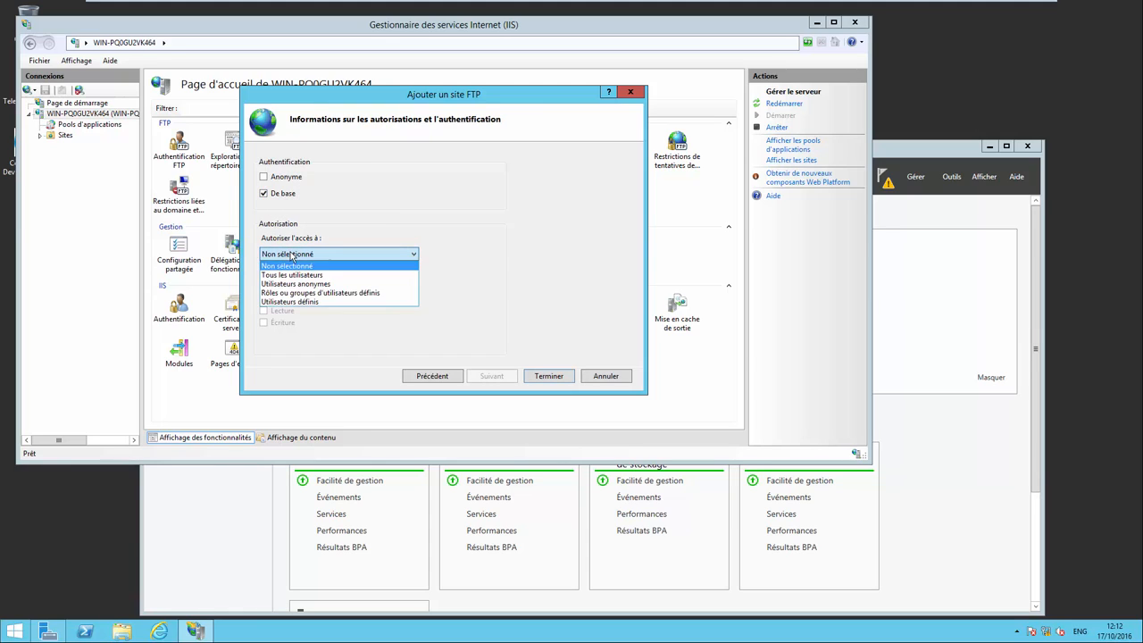
pyautogui.click(299, 304)
pyautogui.click(305, 276)
pyautogui.write('administr')
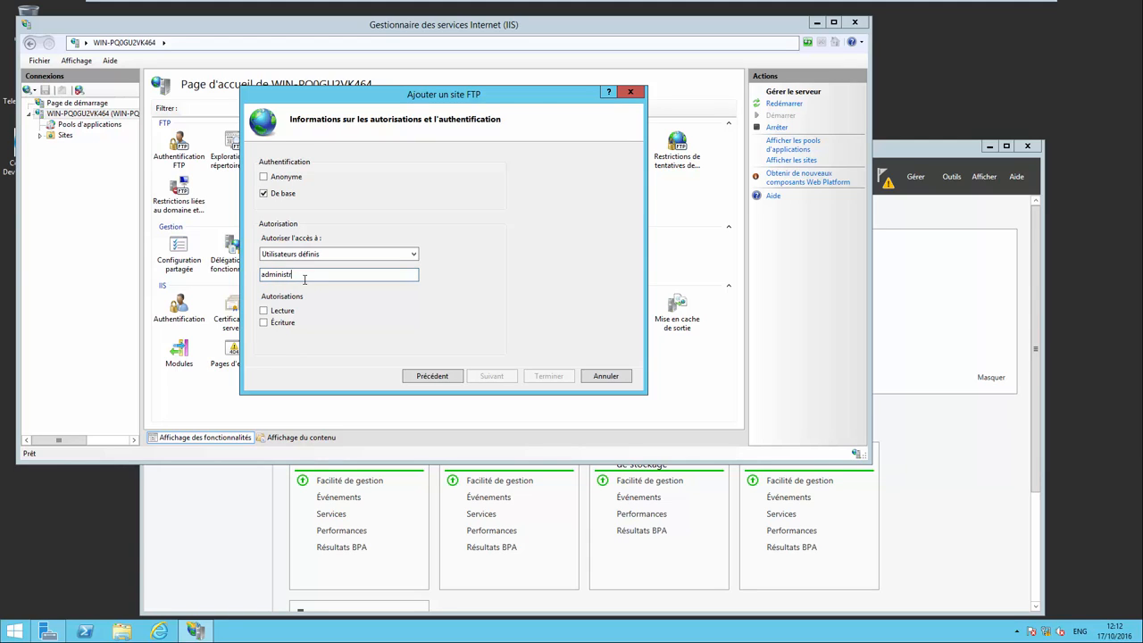
pyautogui.write('ateur')
pyautogui.click(281, 325)
pyautogui.click(282, 312)
pyautogui.click(547, 378)
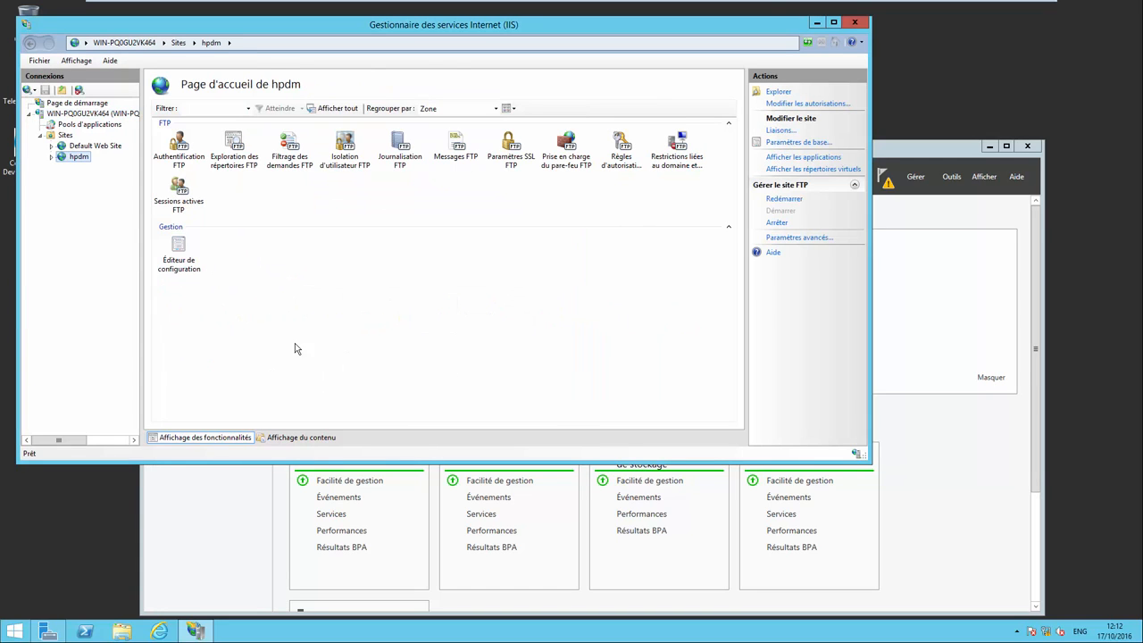
# - Close the IIS manager and open C:\inetpub\ftproot in File Explorer, selecting the HPDM folder
pyautogui.click(52, 157)
pyautogui.click(856, 22)
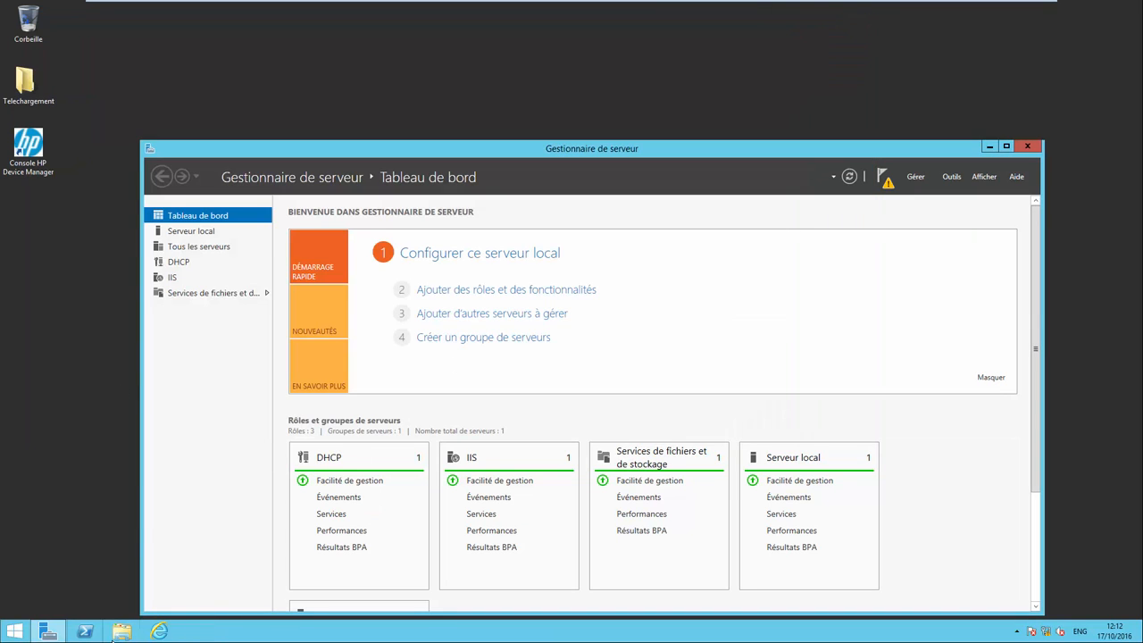
pyautogui.click(121, 632)
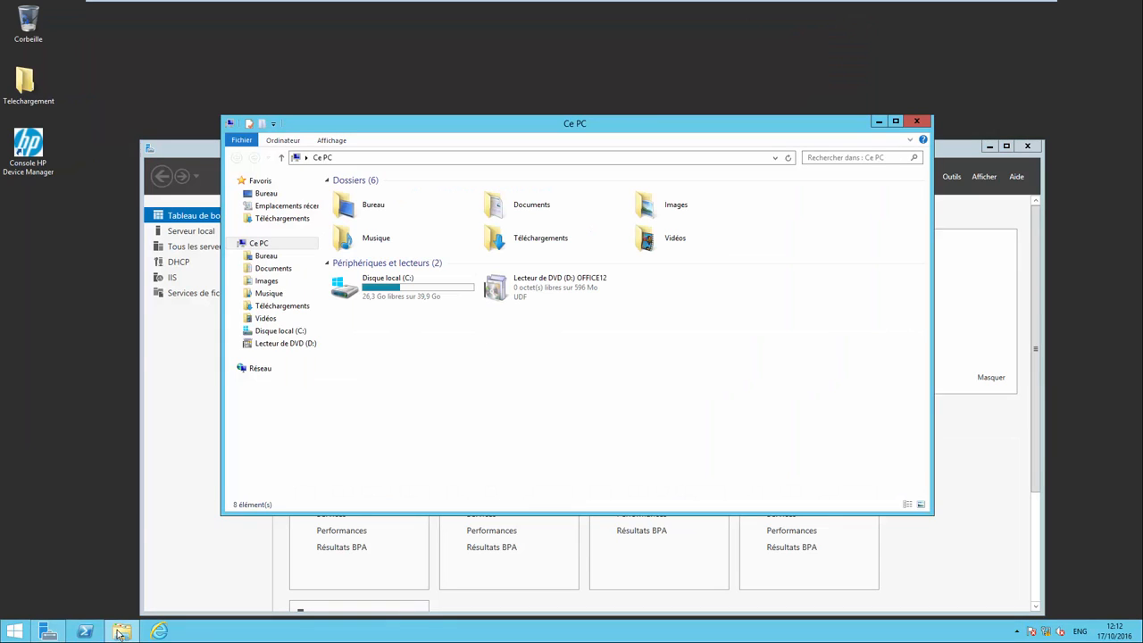
pyautogui.doubleClick(343, 290)
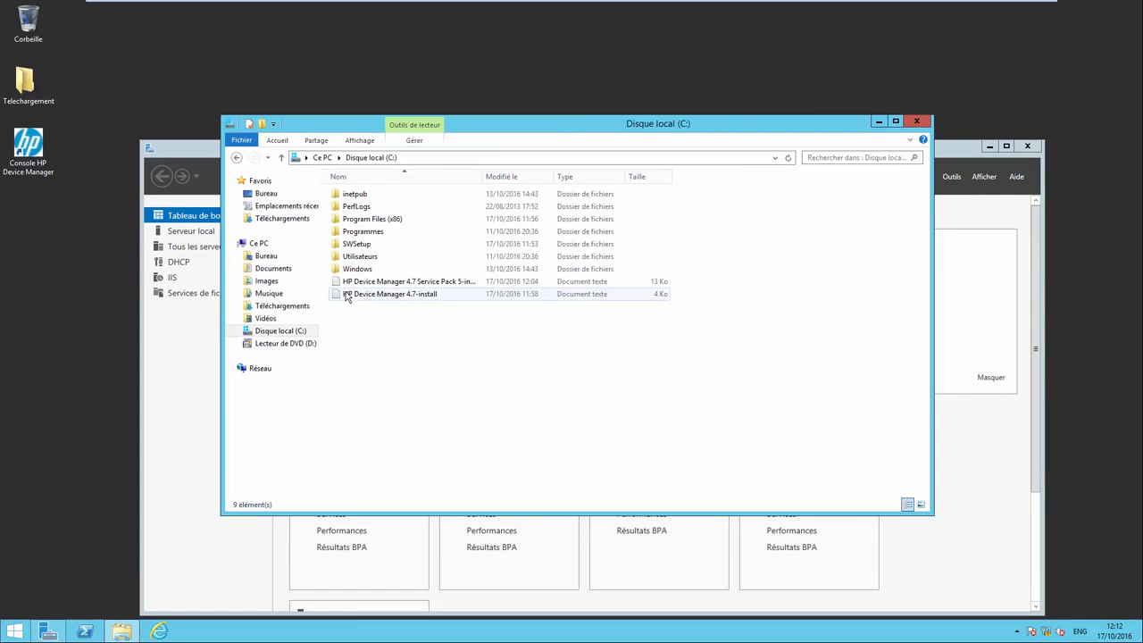
pyautogui.doubleClick(368, 199)
pyautogui.doubleClick(358, 208)
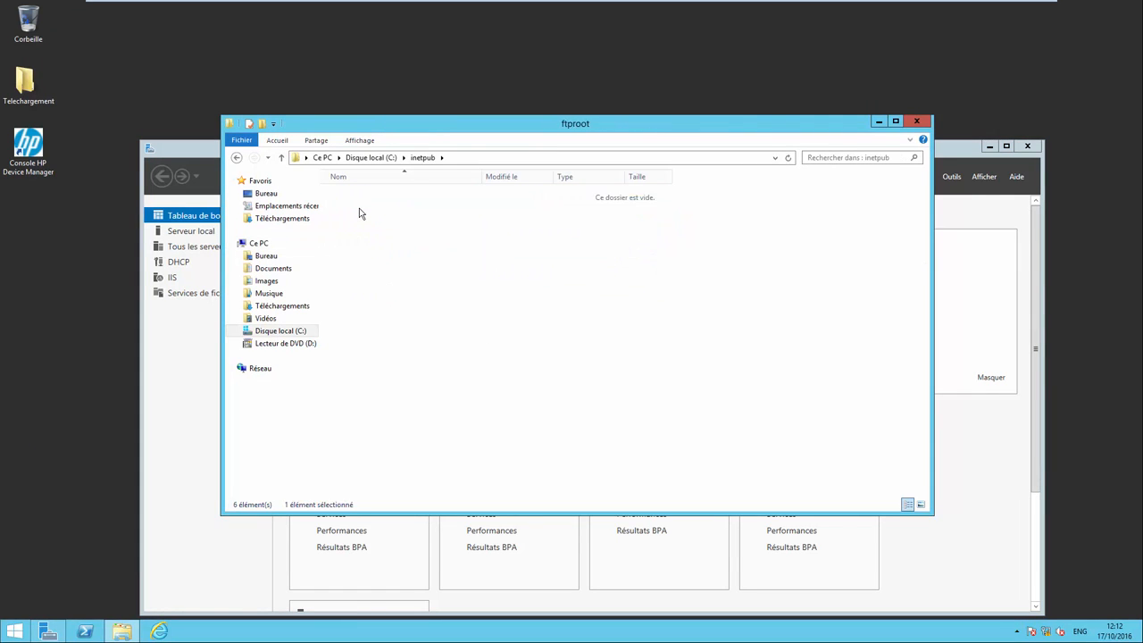
pyautogui.click(358, 196)
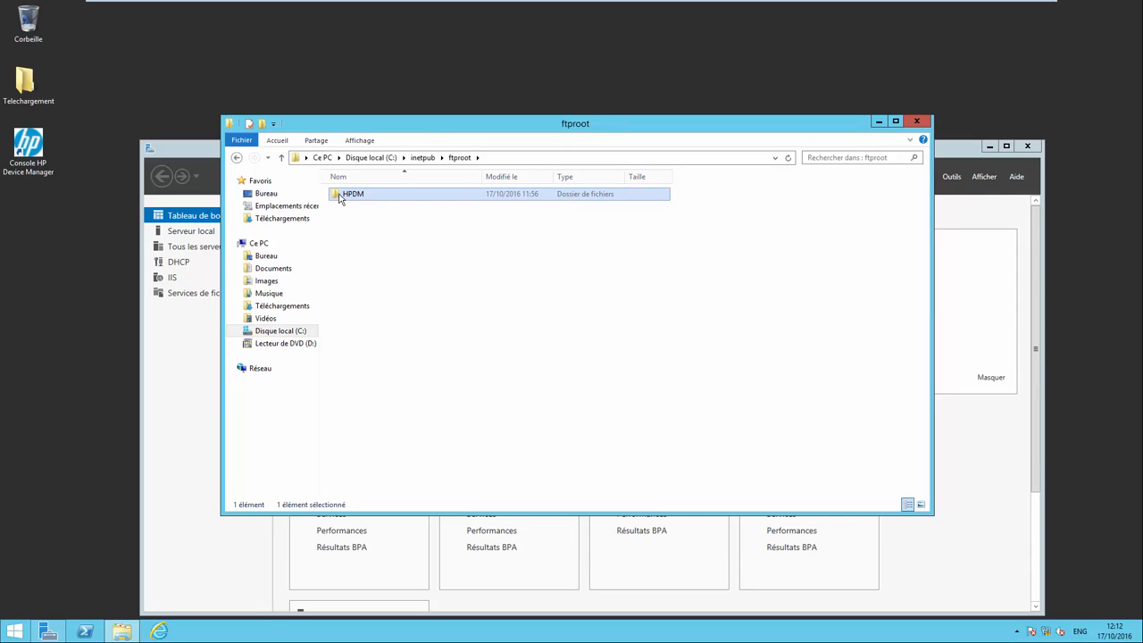
# - Share the HPDM folder with specific people, keeping Administrateur at the Lecture/écriture permission level
pyautogui.rightClick(339, 195)
pyautogui.moveTo(408, 238)
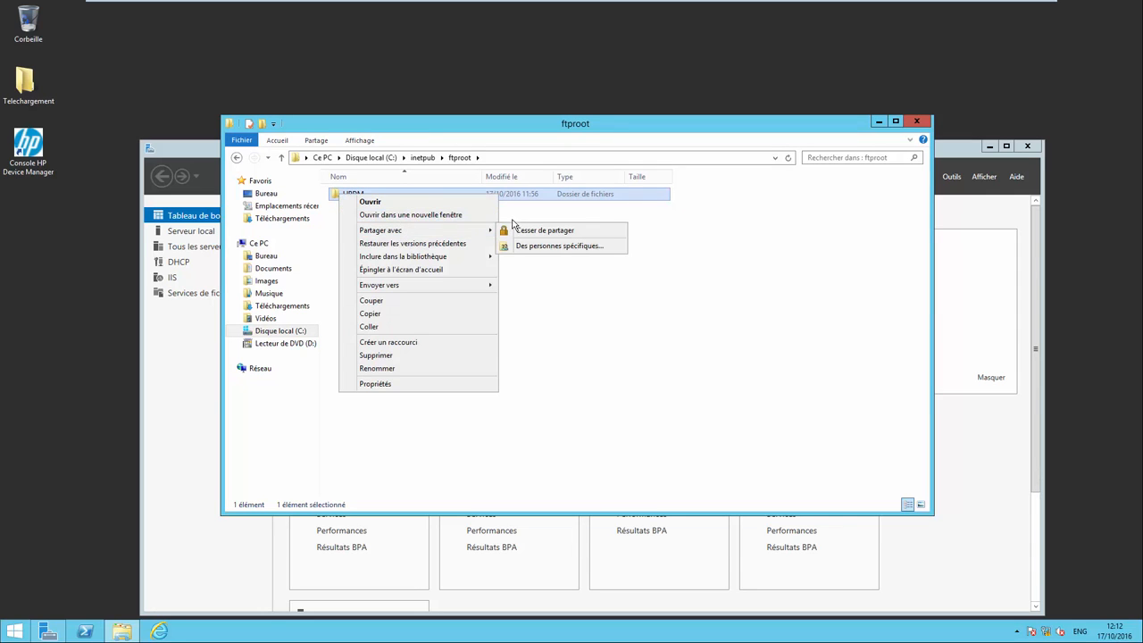
pyautogui.click(526, 247)
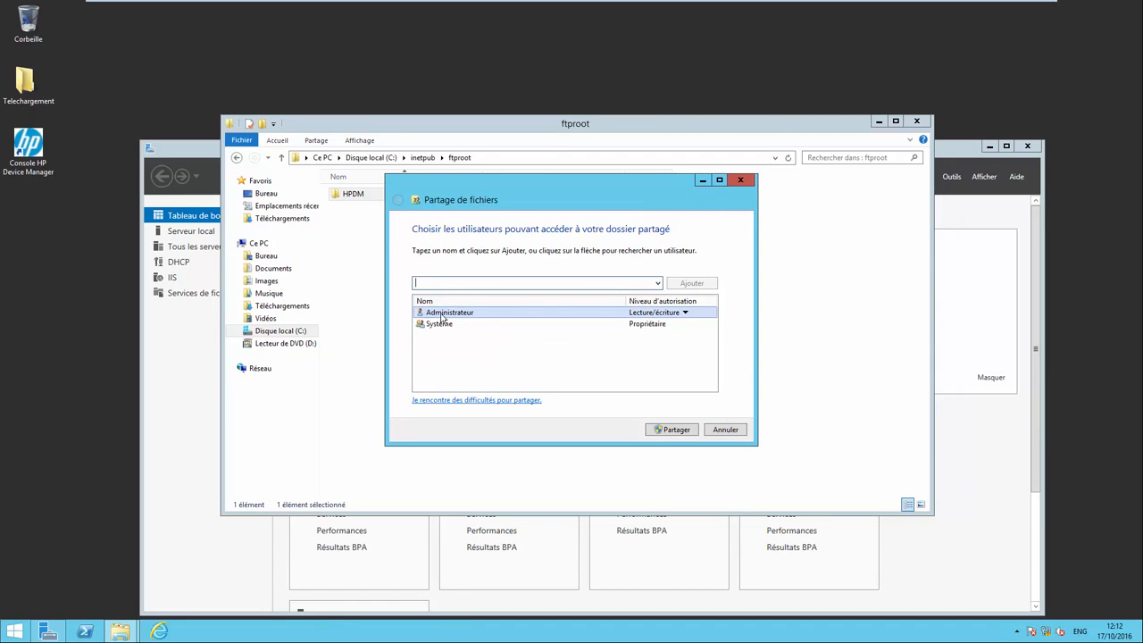
pyautogui.click(685, 313)
pyautogui.click(728, 331)
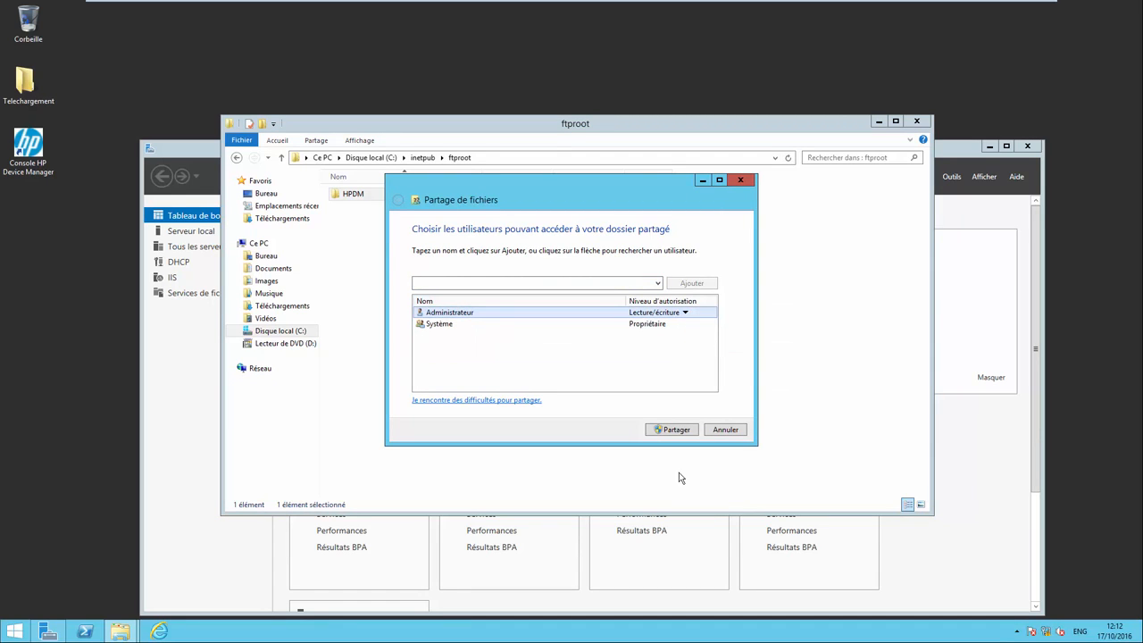
pyautogui.click(676, 429)
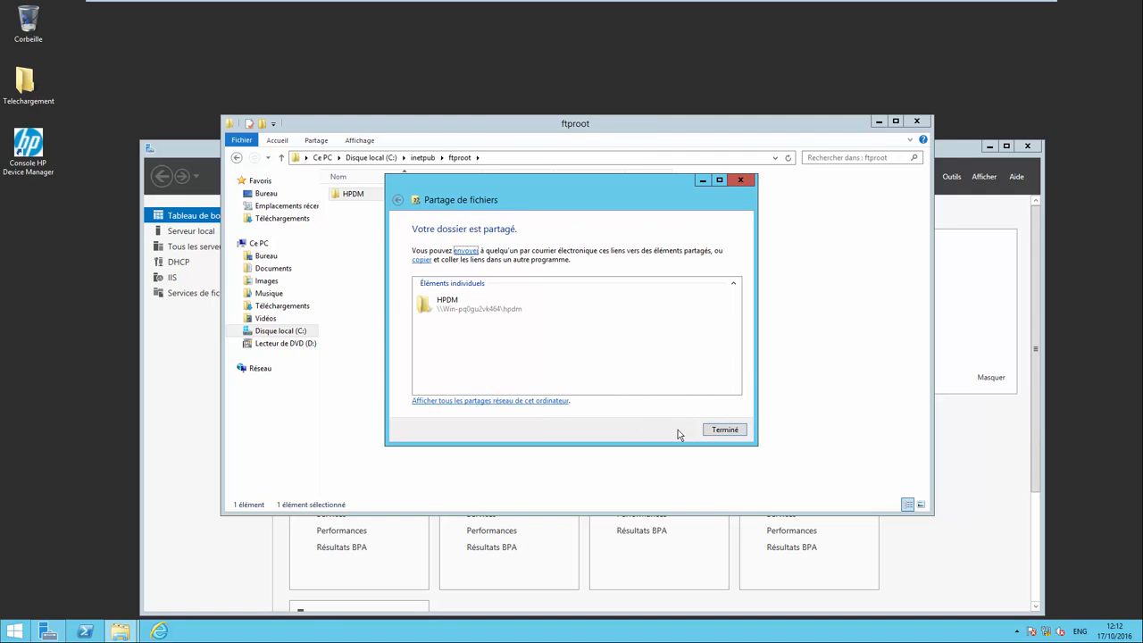
pyautogui.click(718, 433)
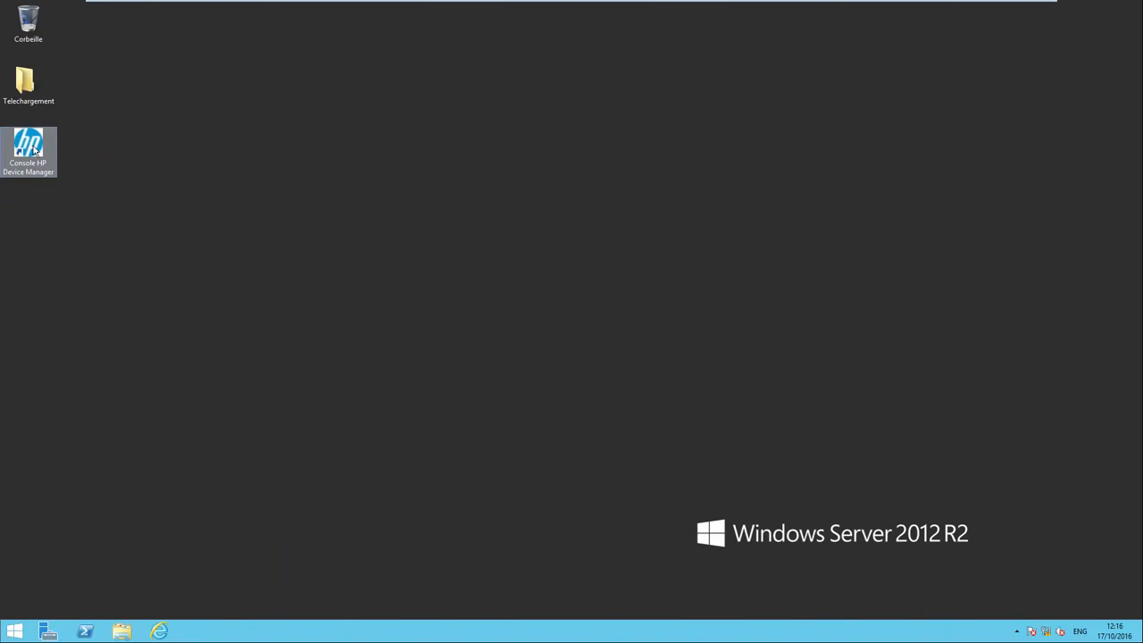
# - Launch the HP Device Manager console, log in to localhost as root with the account password, and dismiss the repository warning
pyautogui.doubleClick(34, 139)
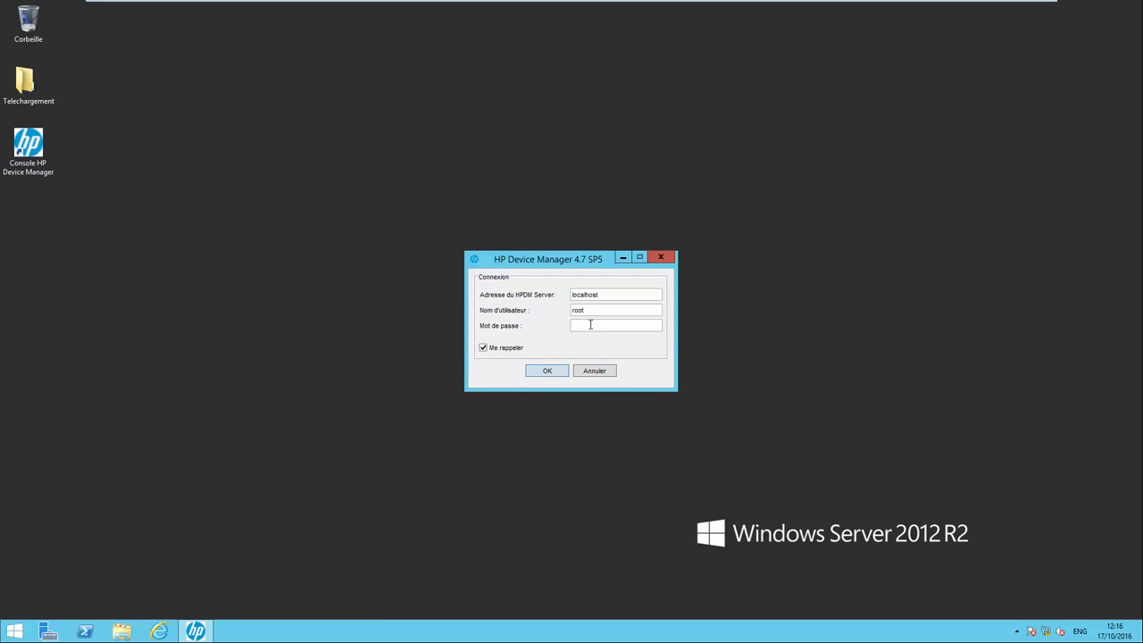
pyautogui.write('••••')
pyautogui.press('Return')
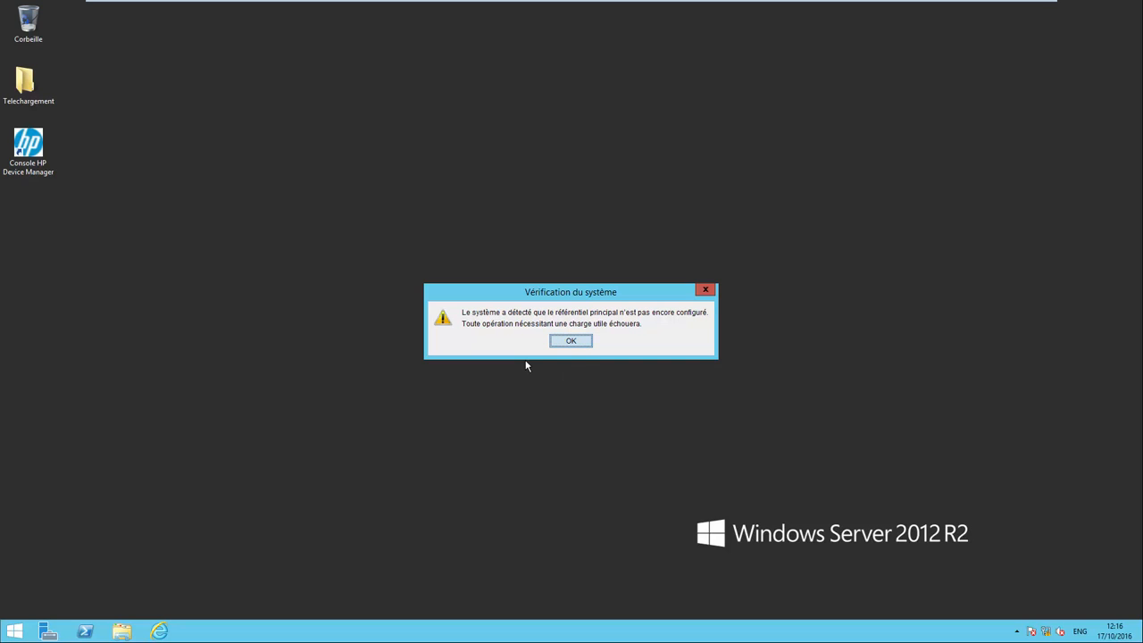
pyautogui.click(575, 343)
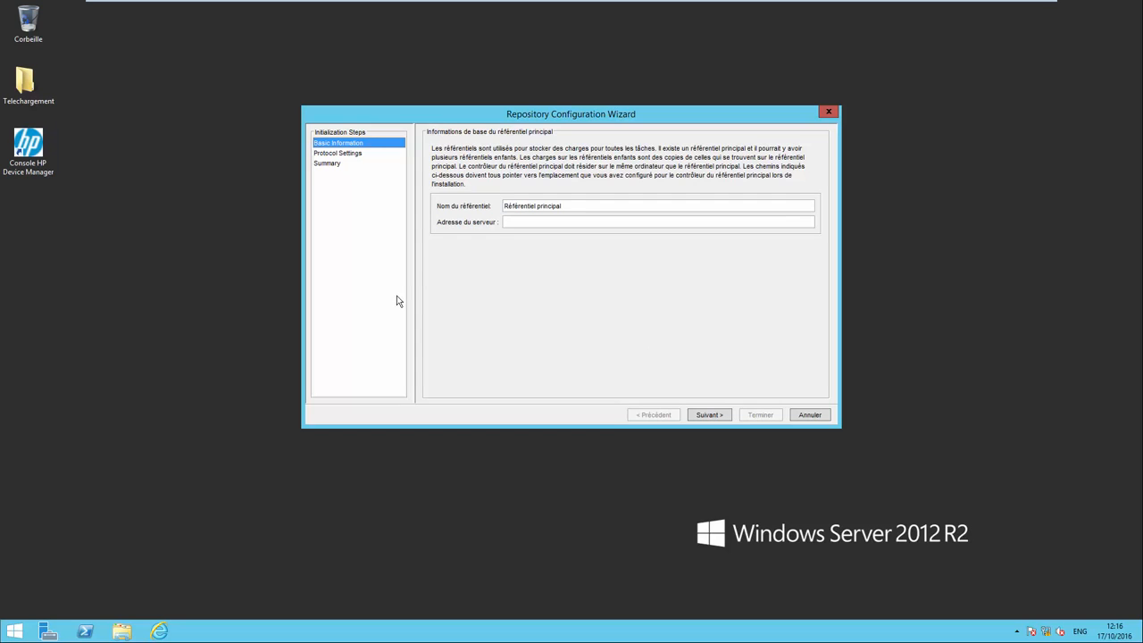
# - Set the master repository's server address to 192.168.1.50 and enable the FTP/FTPS and Shared Folder protocols
pyautogui.click(514, 222)
pyautogui.click(707, 416)
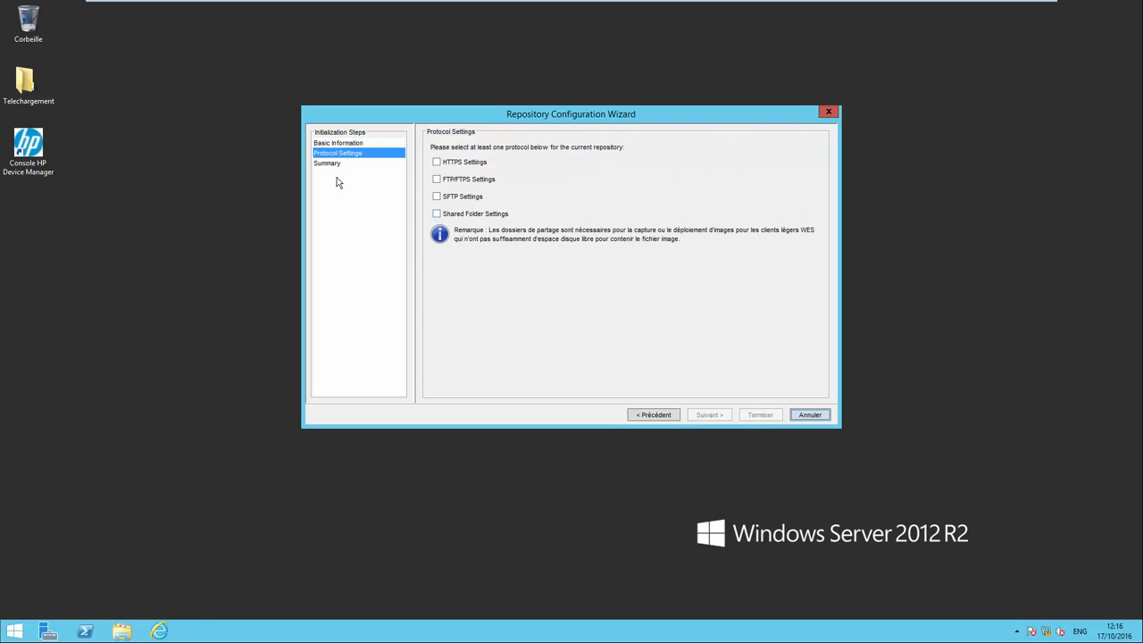
pyautogui.click(437, 182)
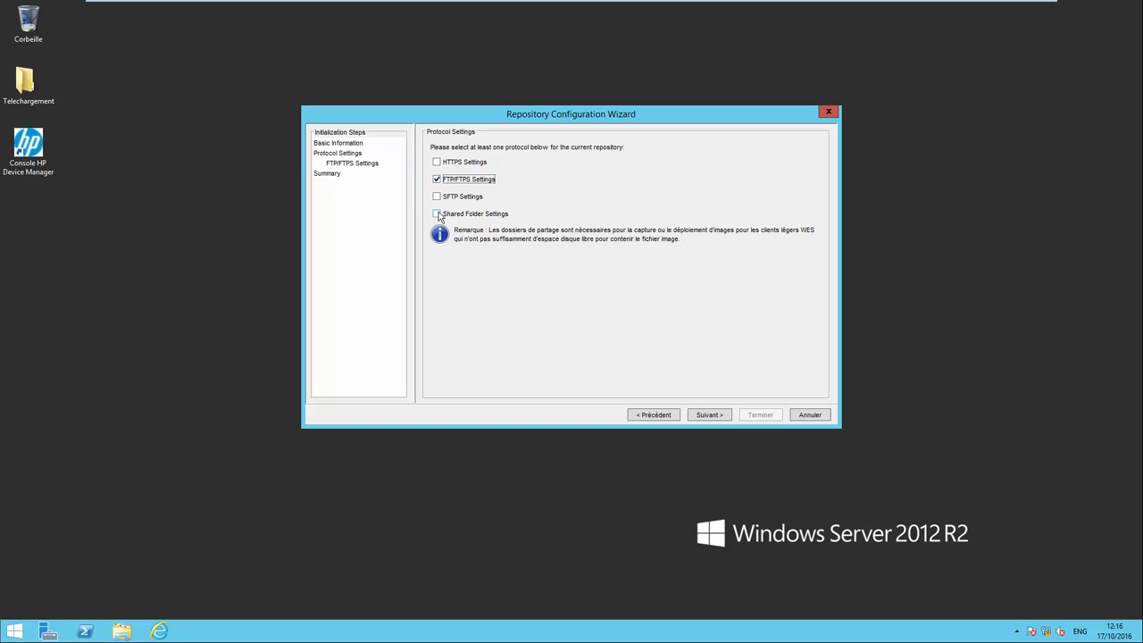
pyautogui.click(437, 216)
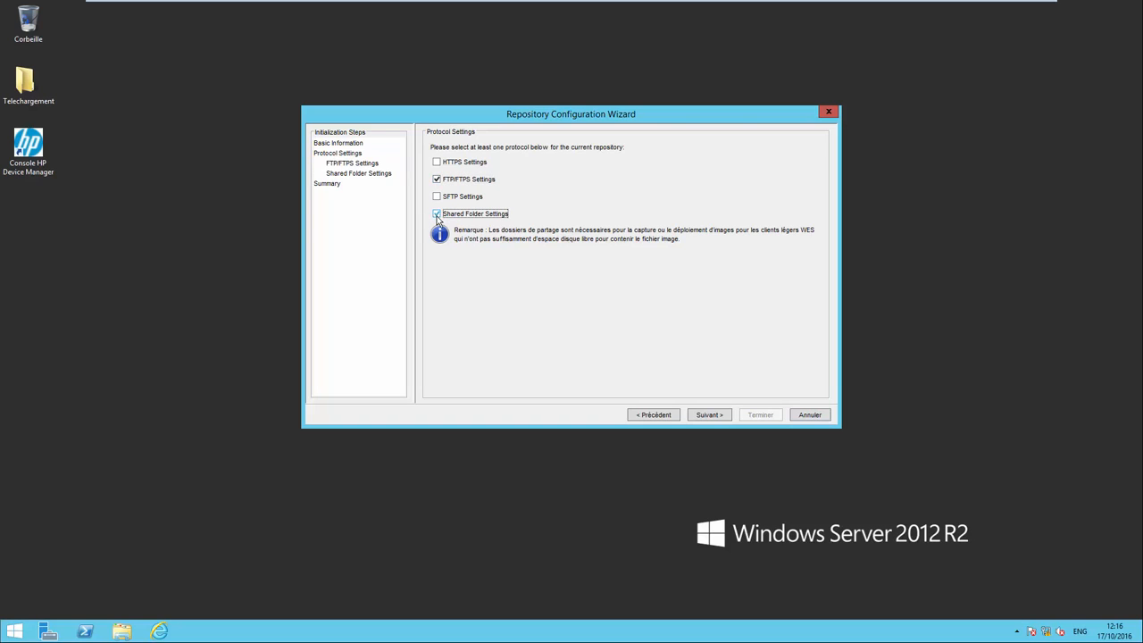
pyautogui.click(705, 420)
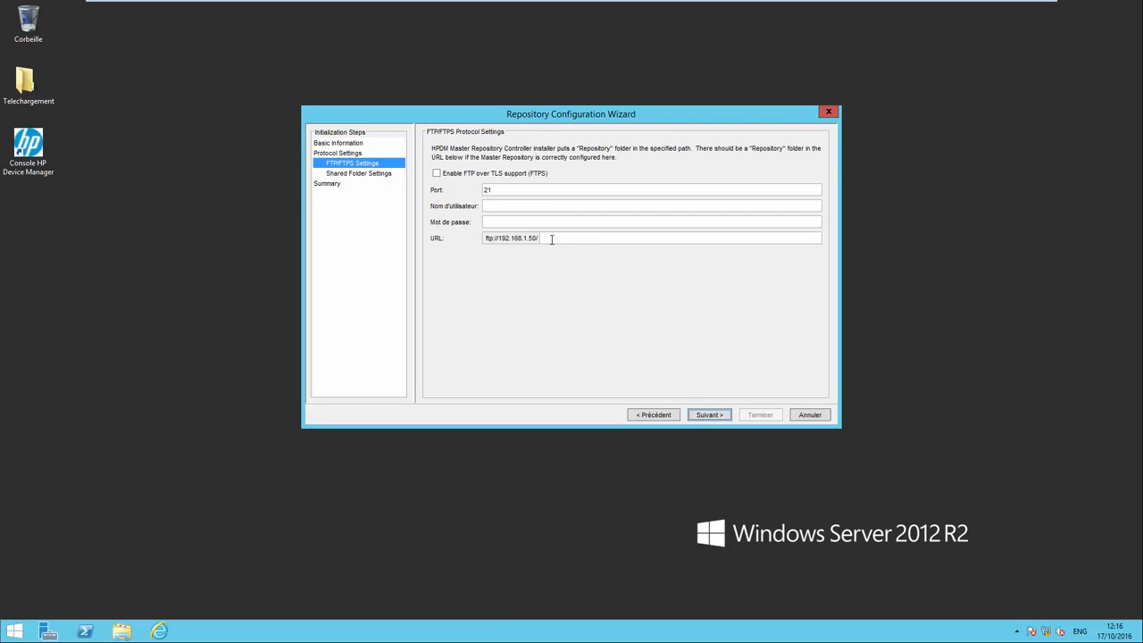
# - Enter the username administrateur and the account password in the FTP/FTPS settings, then continue to the shared folder settings
pyautogui.click(502, 207)
pyautogui.write('administrateu••')
pyautogui.click(699, 415)
# - Fill in the Shared Folder settings with the username administrateur and the account password, and proceed to the summary
pyautogui.click(500, 174)
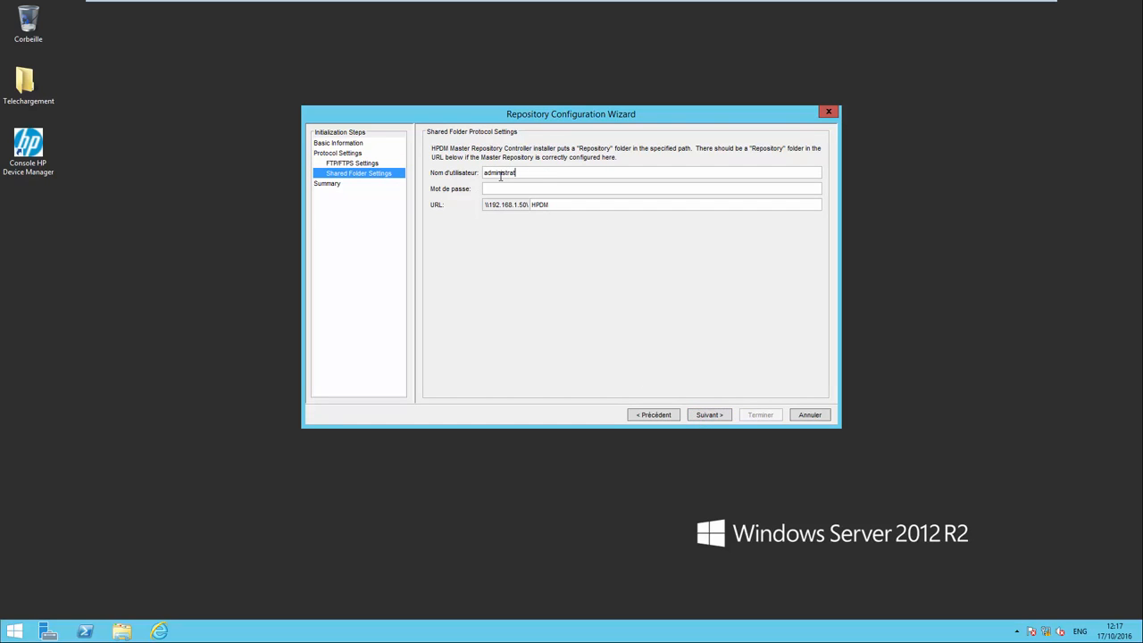
pyautogui.write('••••')
pyautogui.click(712, 418)
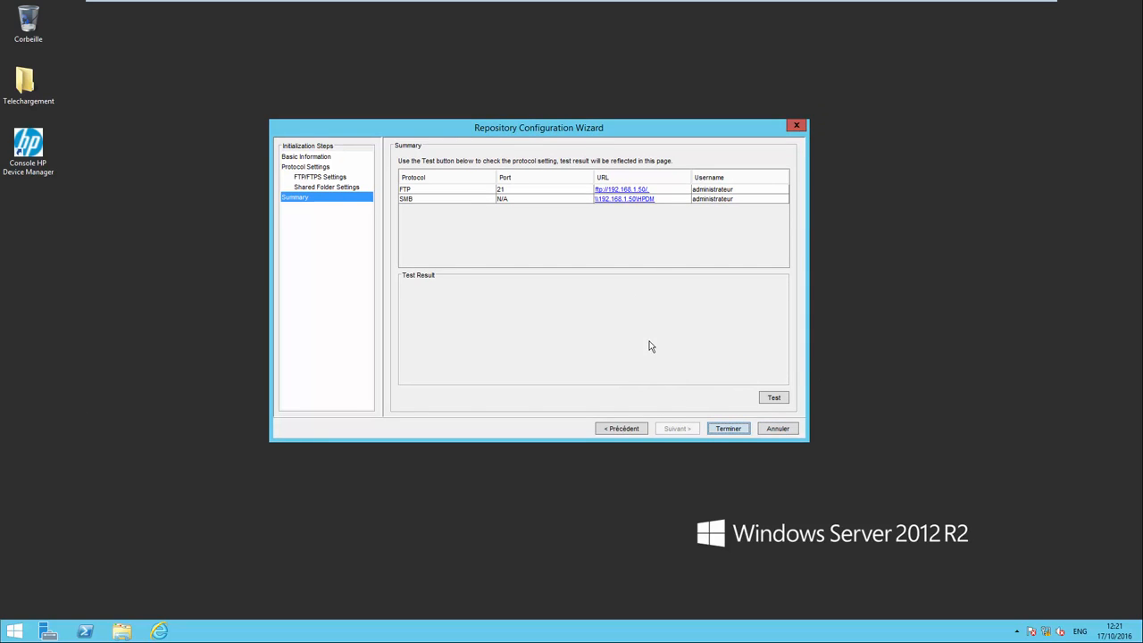
# - Test the FTP and SMB protocol settings of the master repository from the wizard's summary
pyautogui.click(770, 400)
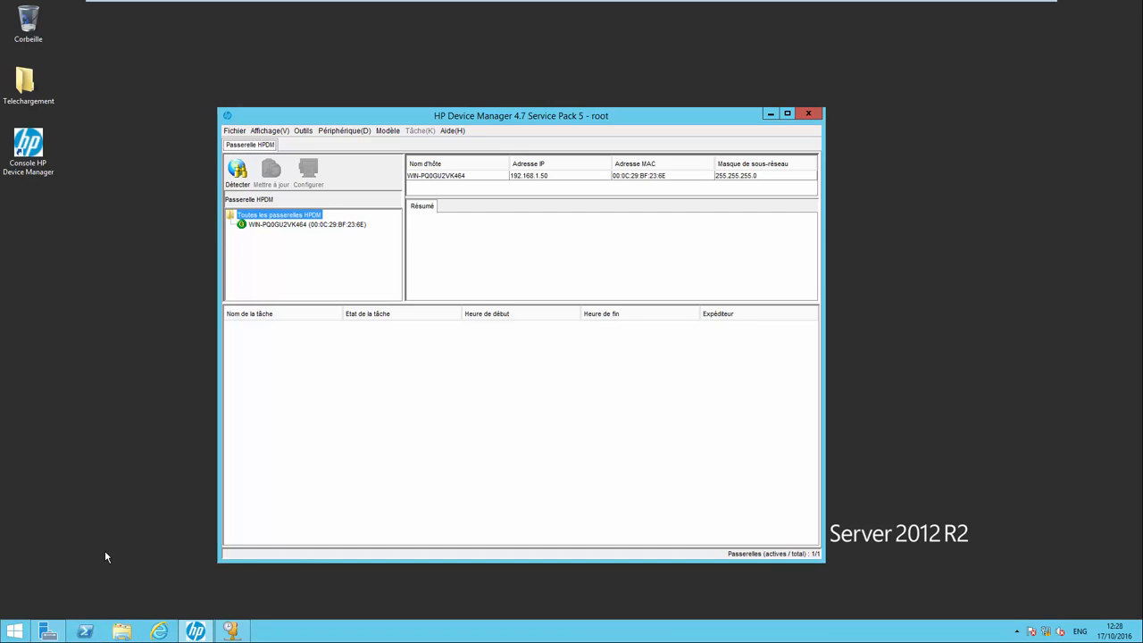
# - Switch to the DHCP console and review the value of scope option 202 hpdm 202 without changing it
pyautogui.hotkey('alt', 'Tab')
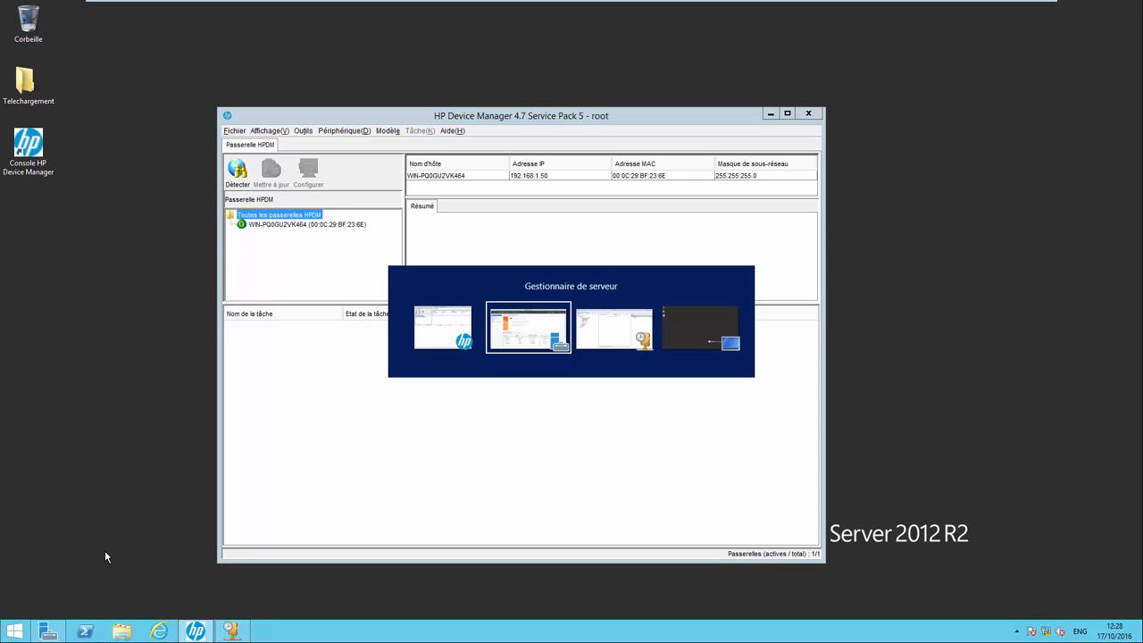
pyautogui.press('Tab')
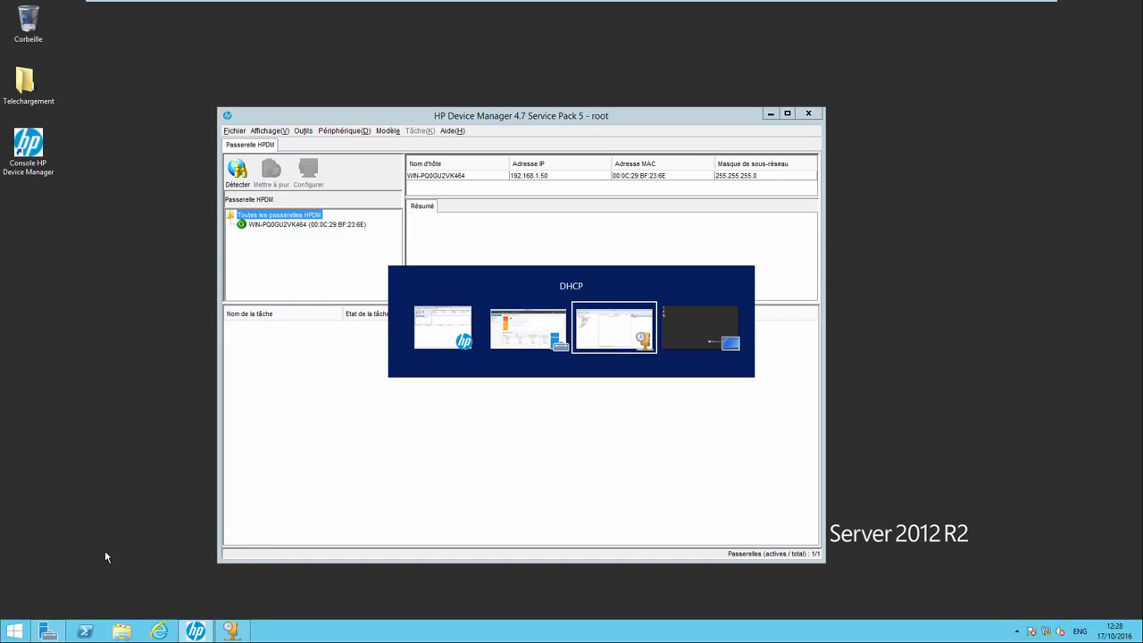
pyautogui.press('Tab')
pyautogui.press('Tab')
pyautogui.press('Tab')
pyautogui.press('Tab')
pyautogui.press('Tab')
pyautogui.press('Tab')
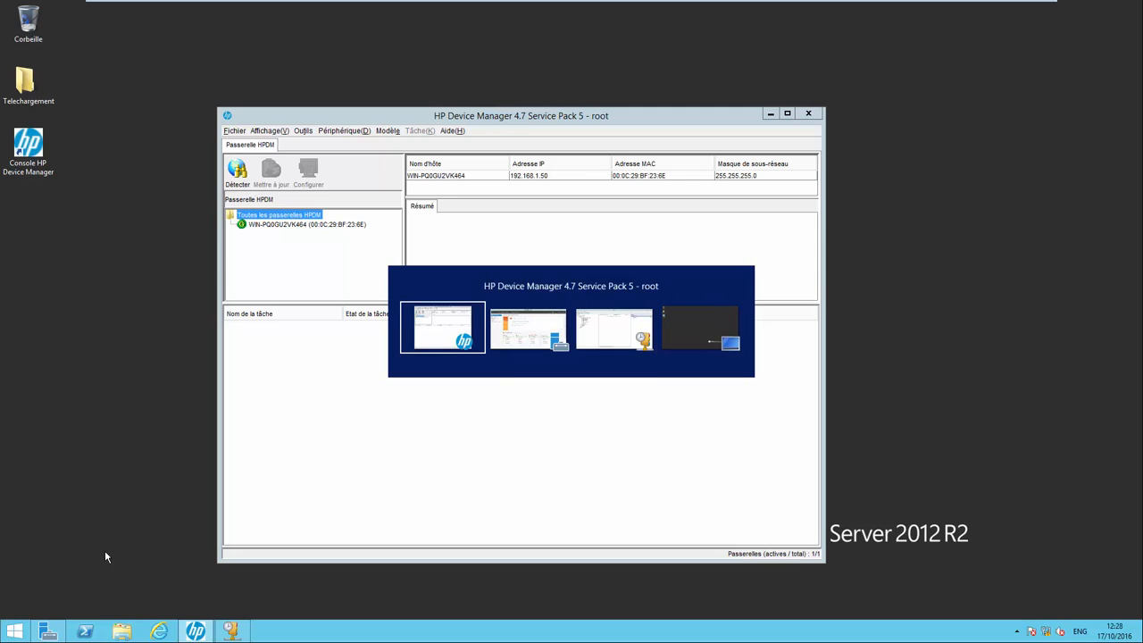
pyautogui.press('Tab')
pyautogui.press('Tab')
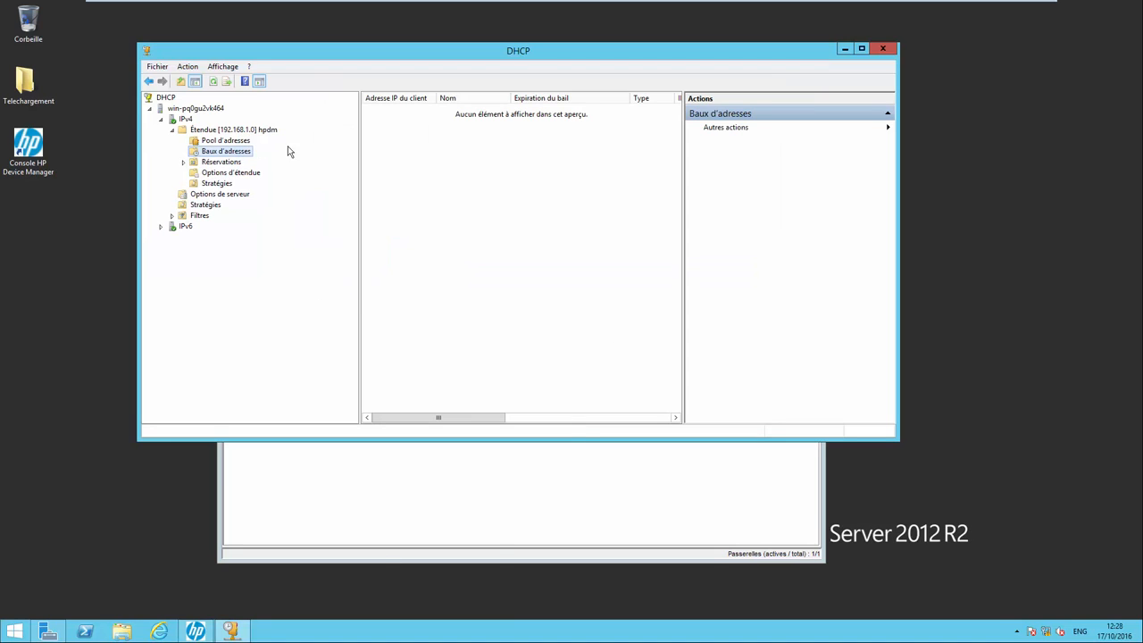
pyautogui.click(230, 174)
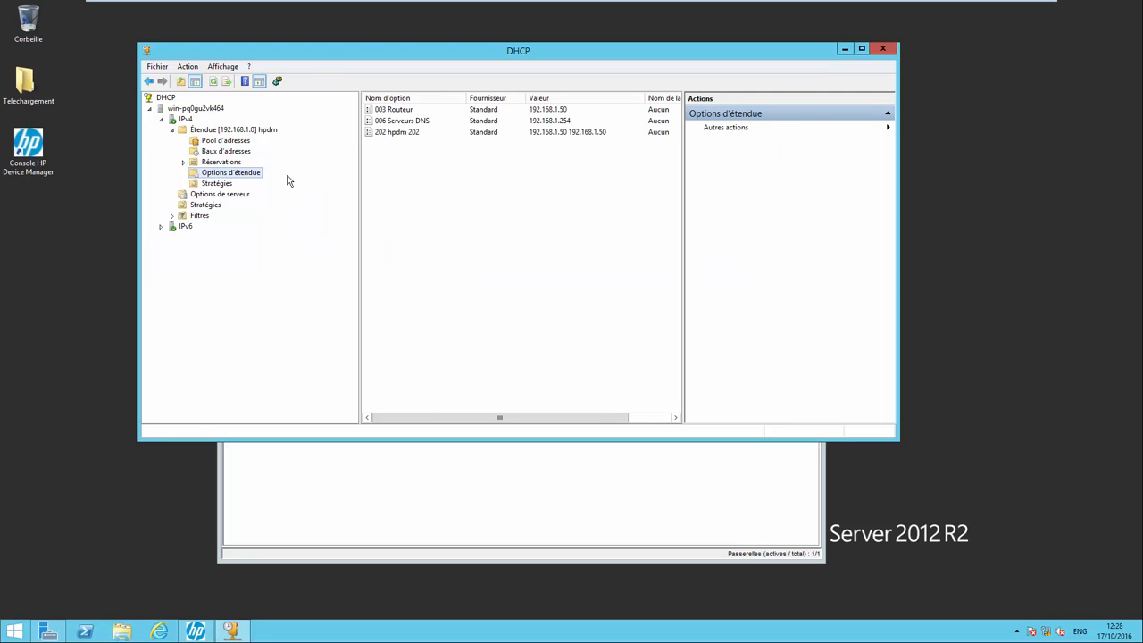
pyautogui.doubleClick(398, 132)
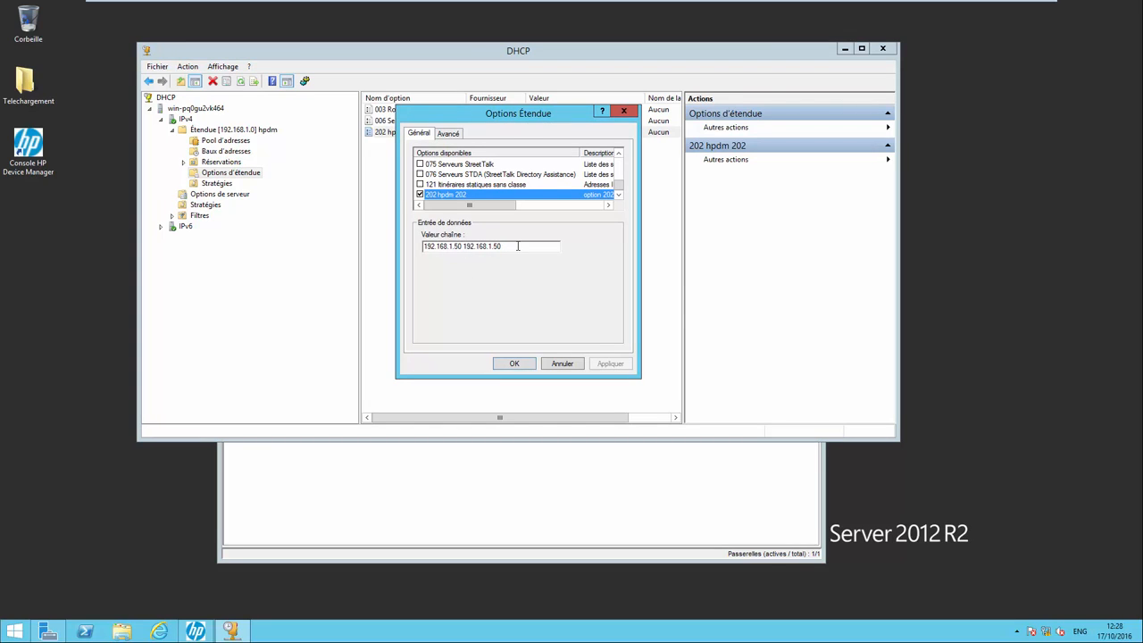
pyautogui.click(561, 364)
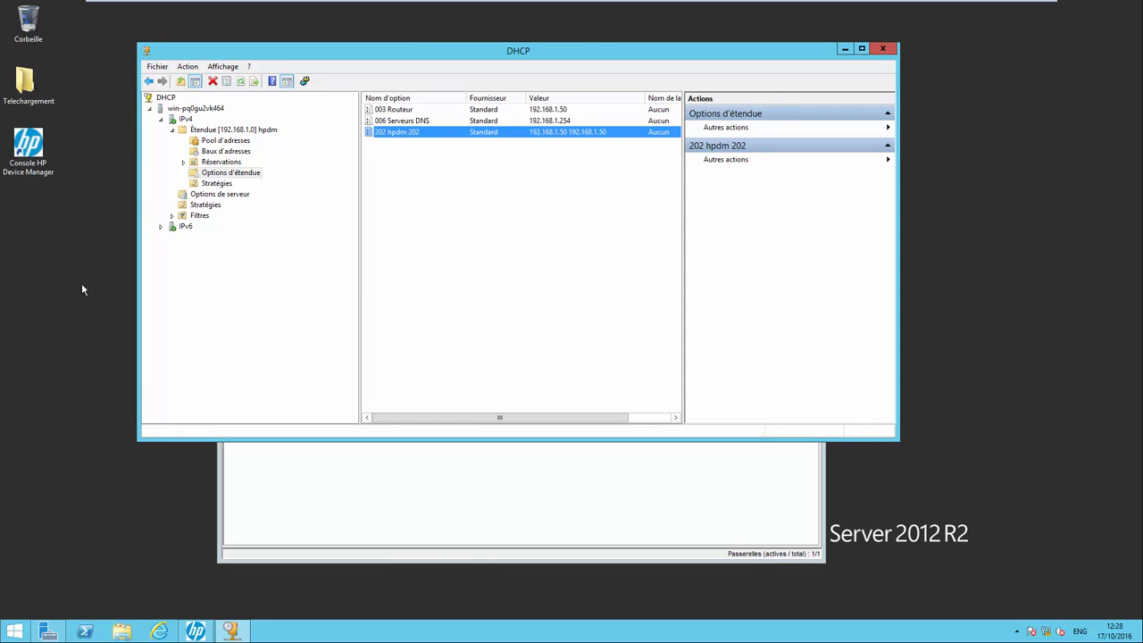
# - Return to HP Device Manager, list the gateway's devices for WE8.1IP-64/WE8S-64/Win10IoT-64, and maximize the window
pyautogui.click(456, 525)
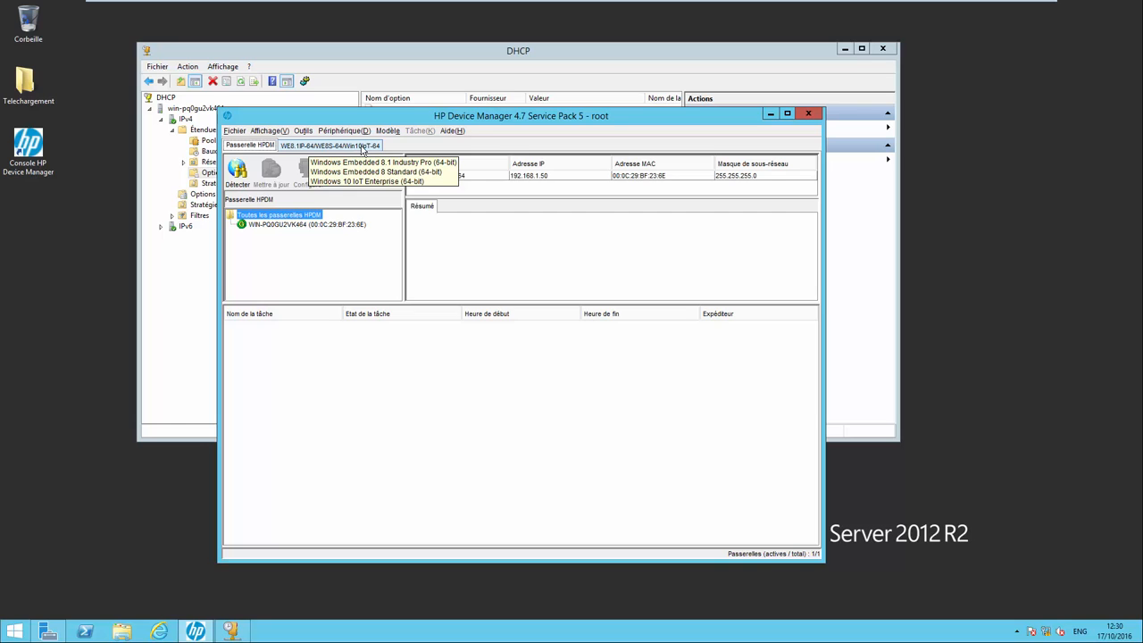
pyautogui.click(362, 149)
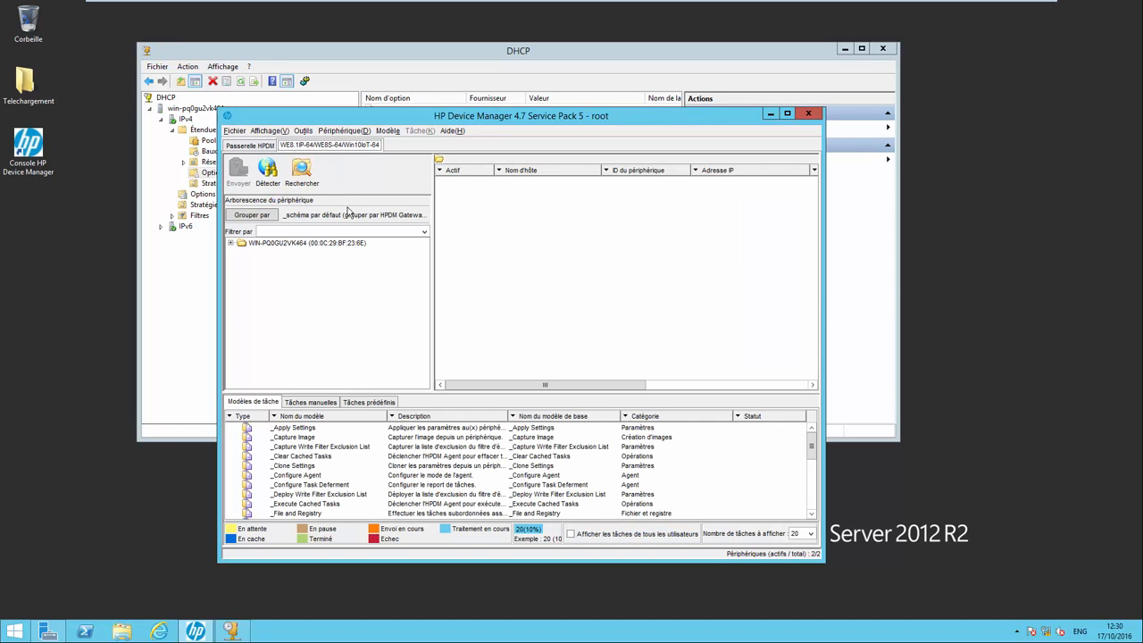
pyautogui.click(347, 247)
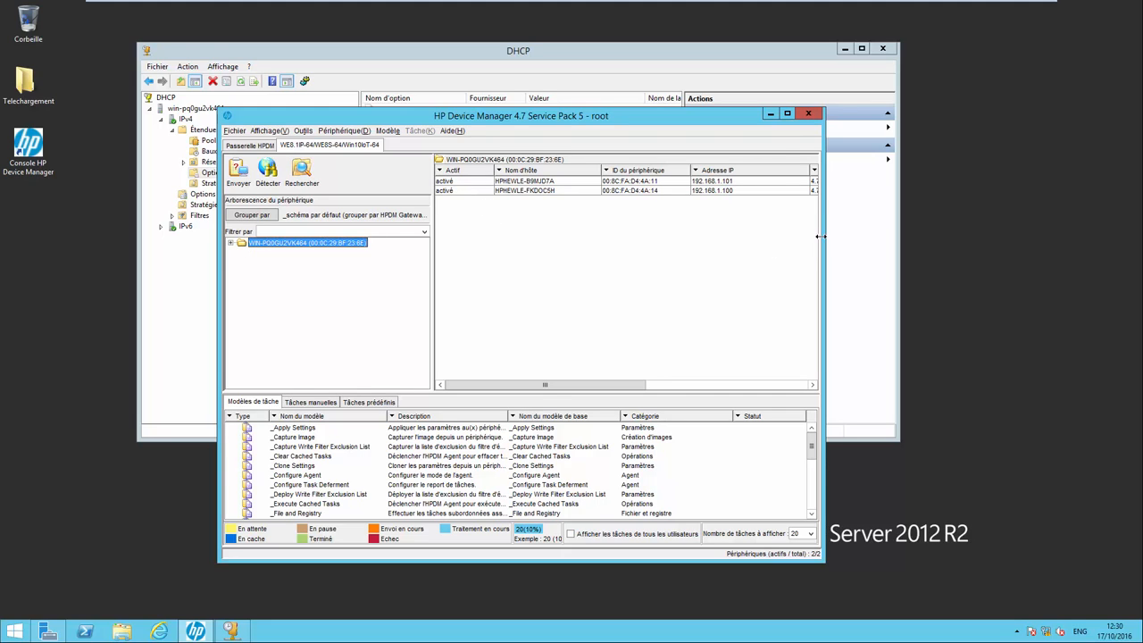
pyautogui.click(787, 113)
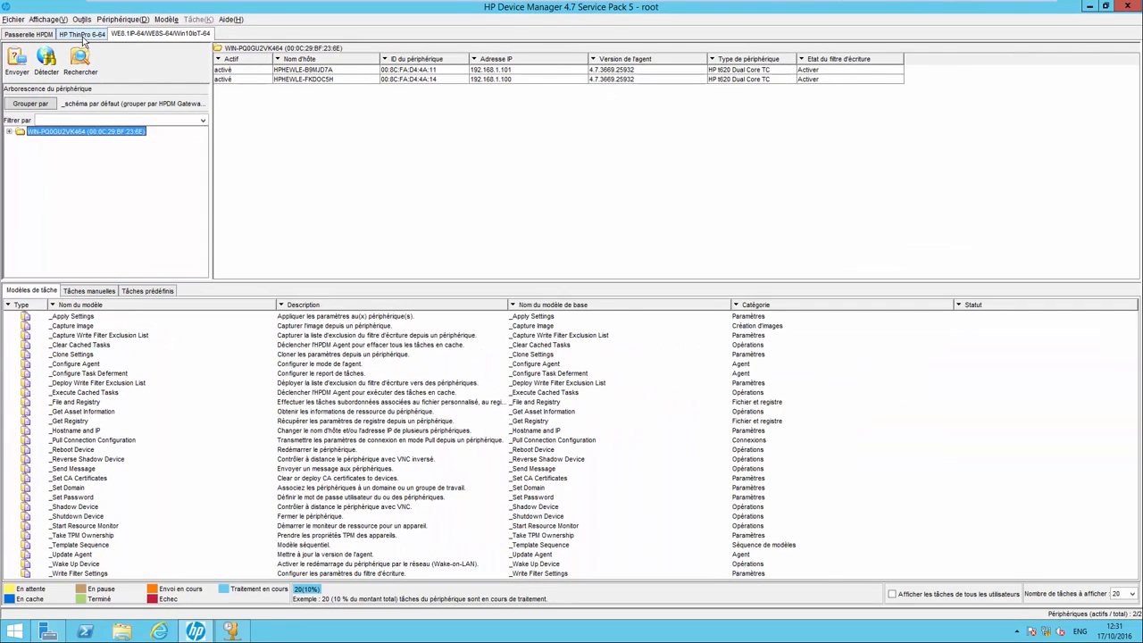
# - List the gateway's HP ThinPro 6-64 devices and select the HP t520 thin client
pyautogui.click(82, 35)
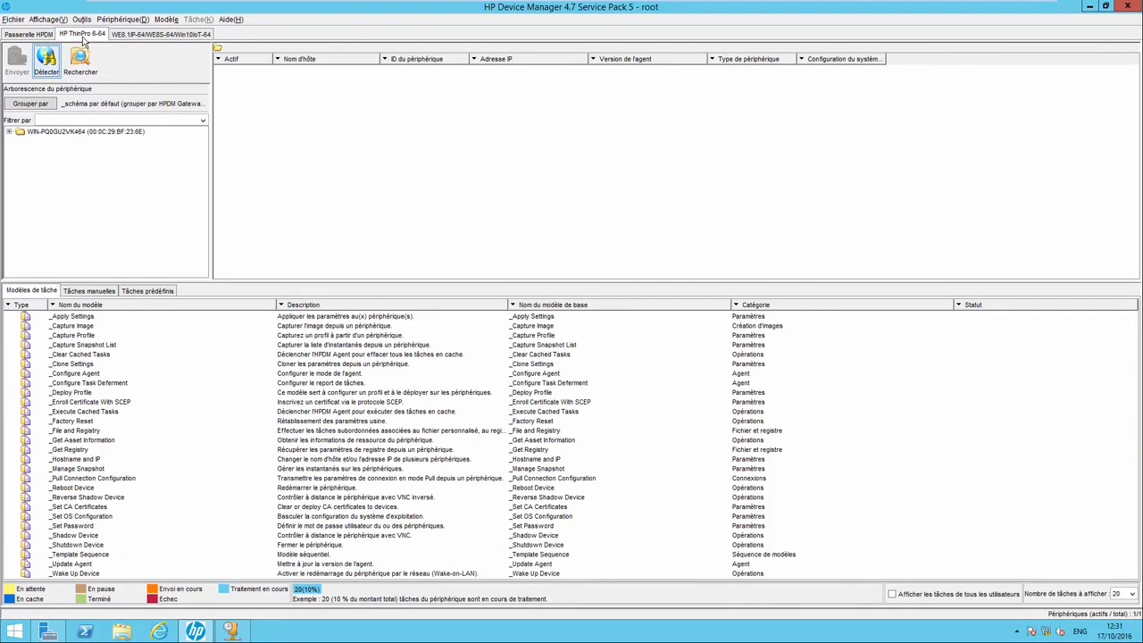
pyautogui.click(56, 133)
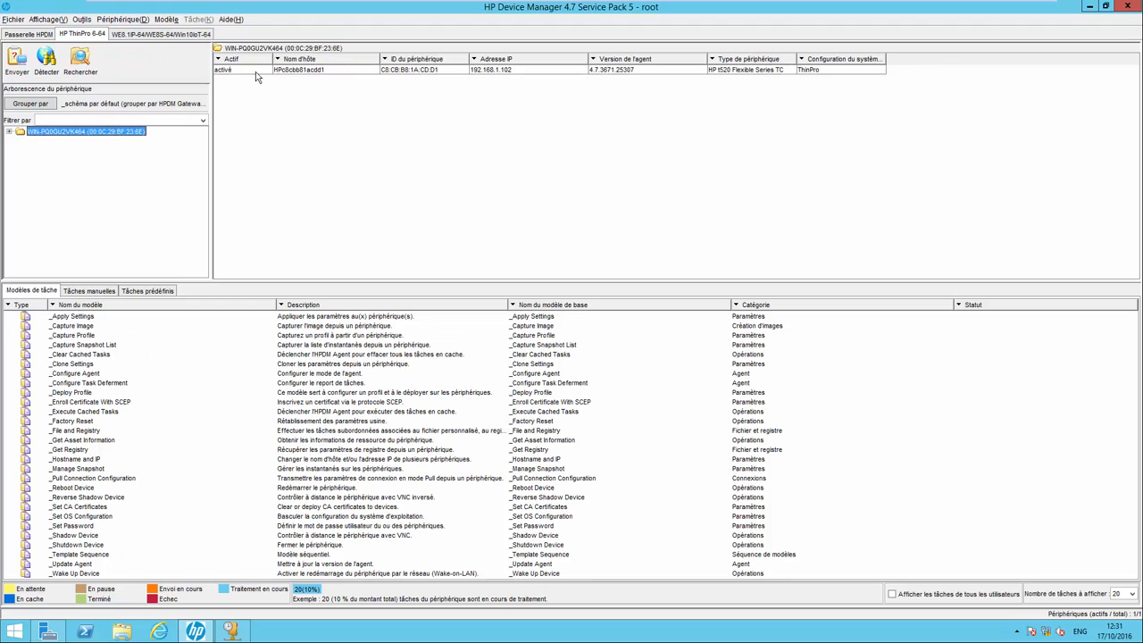
pyautogui.click(417, 71)
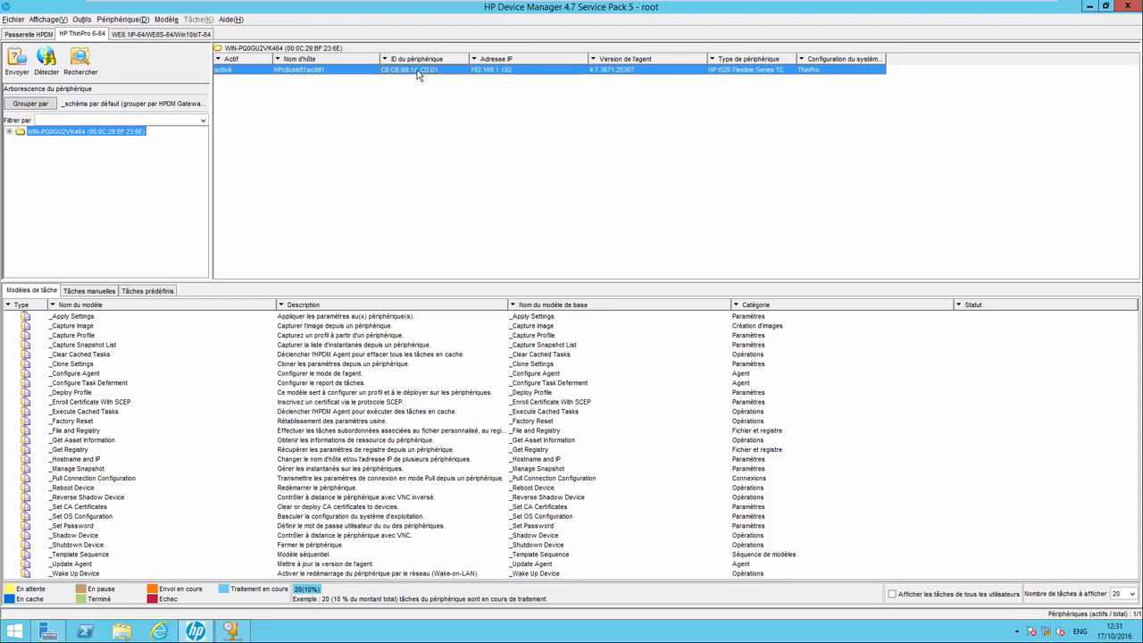